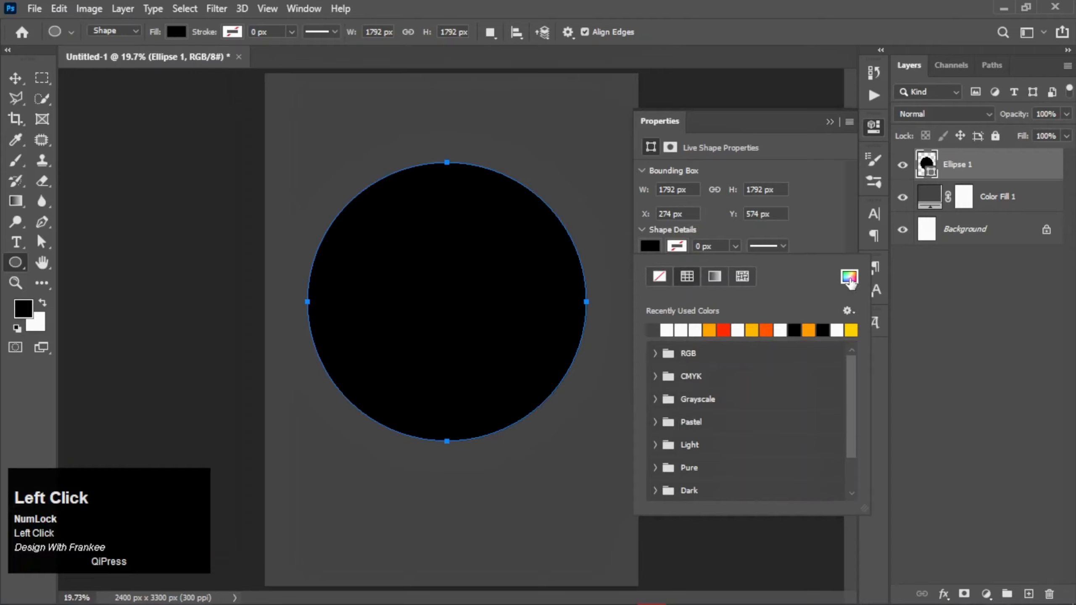
Set the large circle's fill colour to ff5700 and switch to the Move tool.
left_click(850, 279)
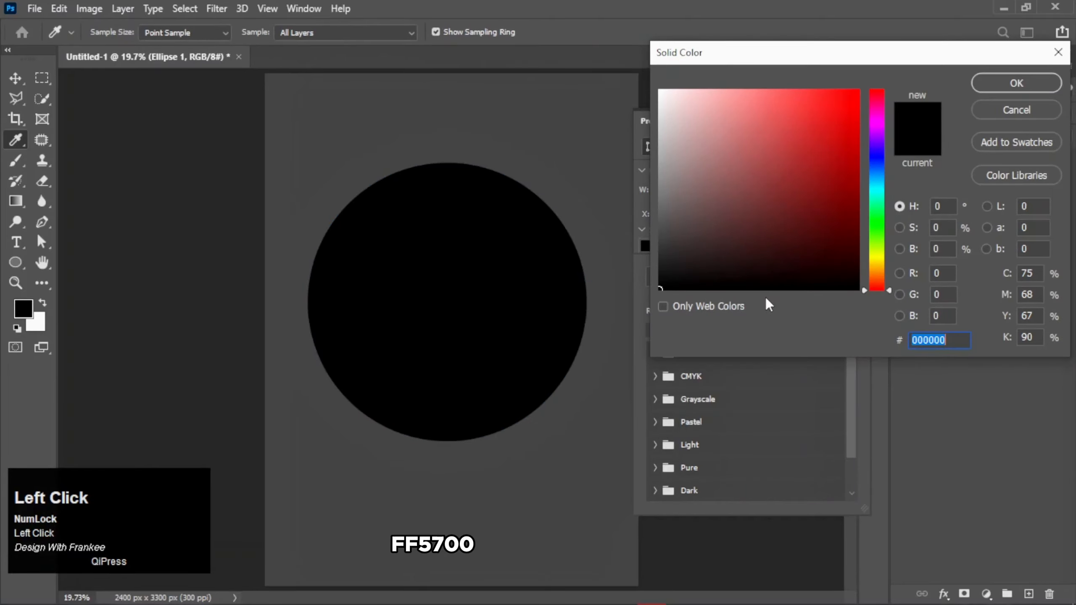
type("ff")
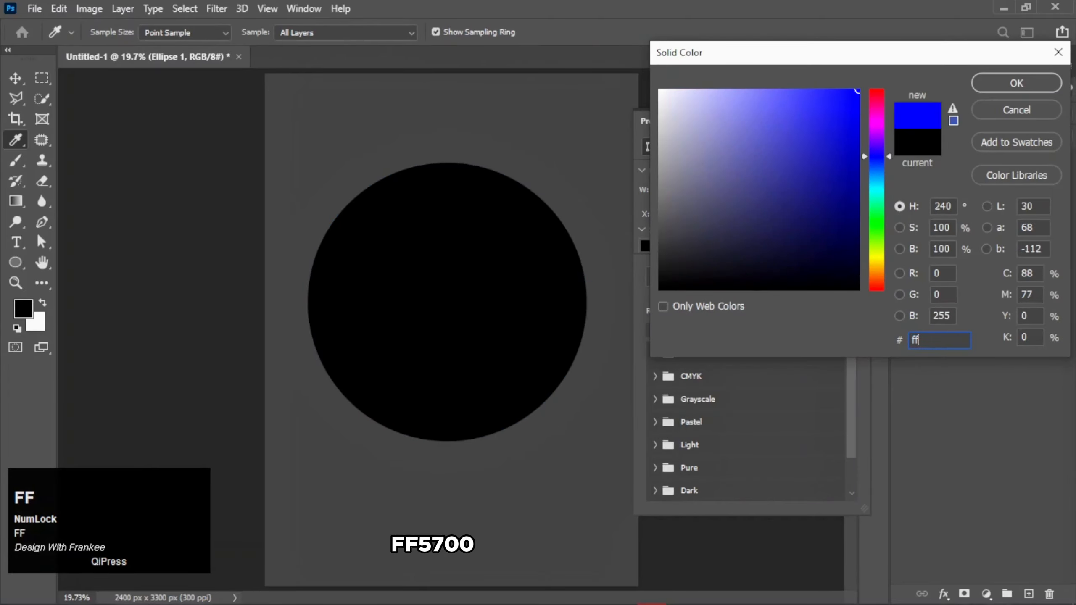
type("57")
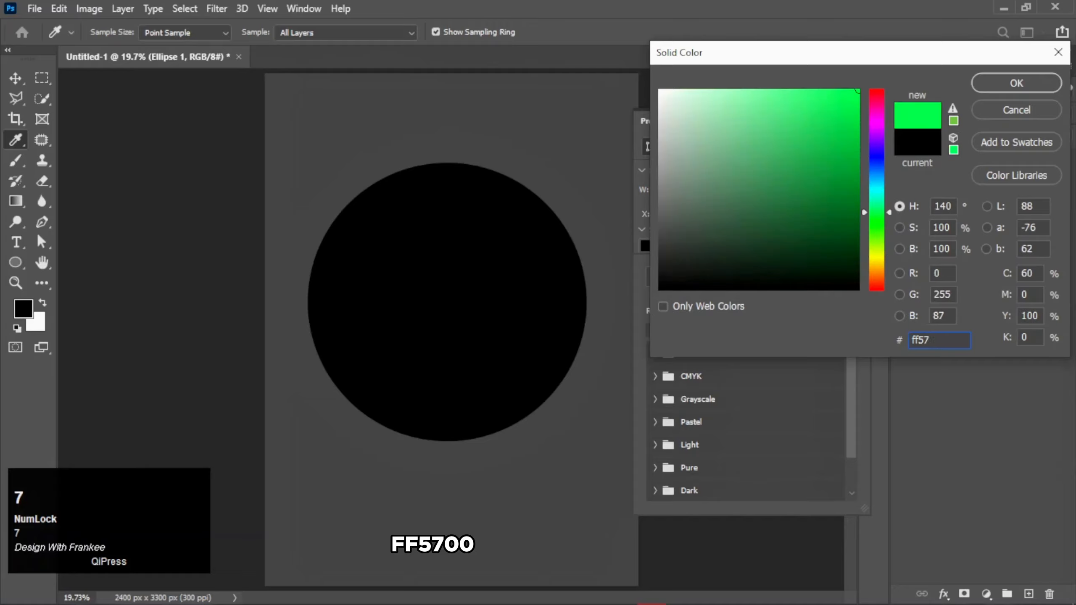
type("00")
key("Return")
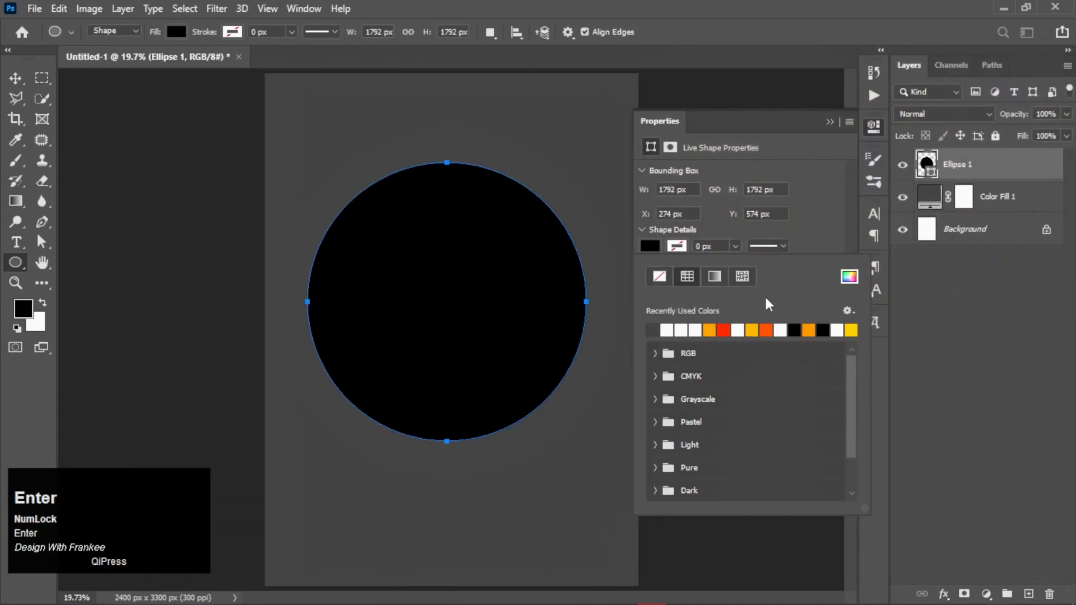
left_click(829, 122)
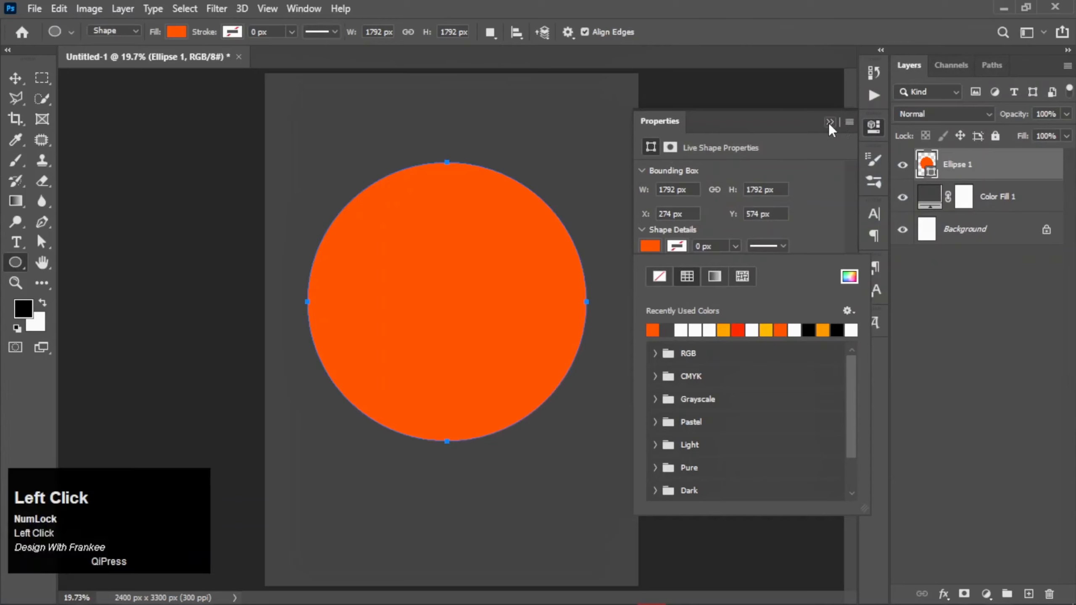
key("v")
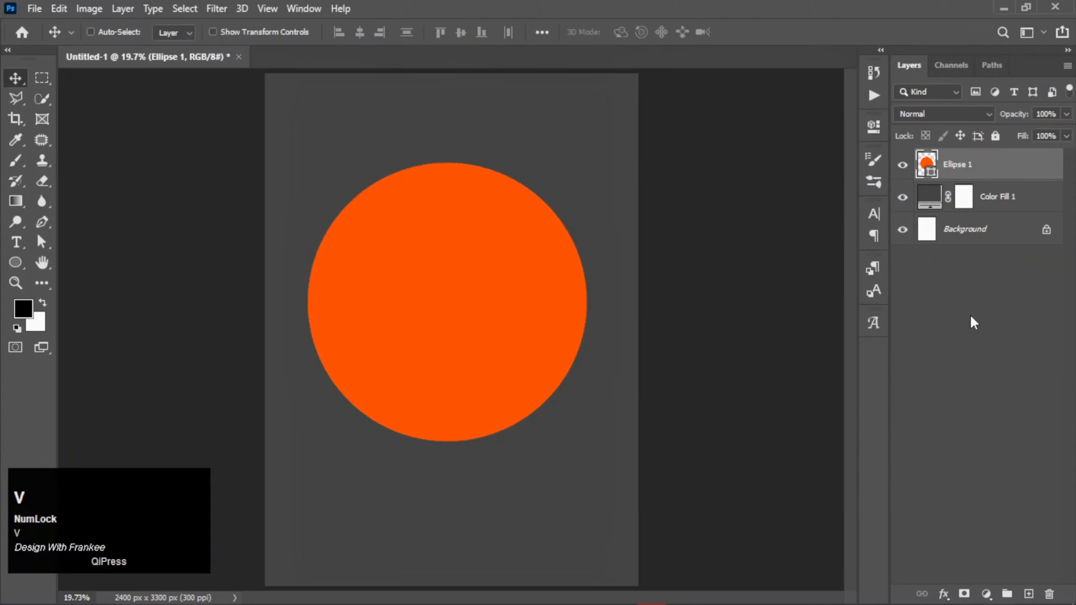
Duplicate the ff5700 circle layer and set the copy's fill colour to ff9908.
key("ctrl+j")
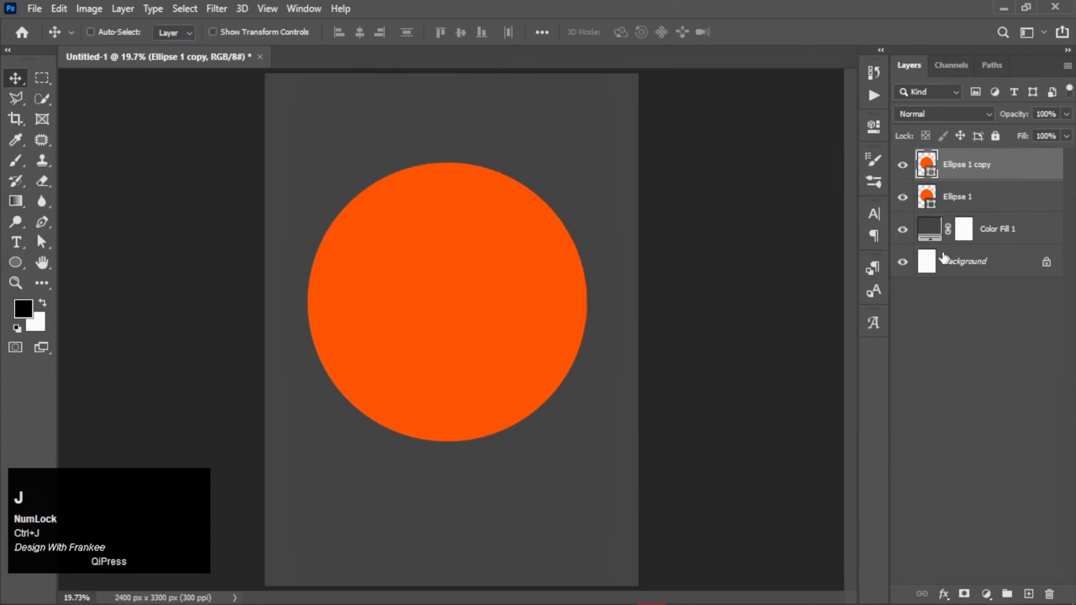
double_click(927, 165)
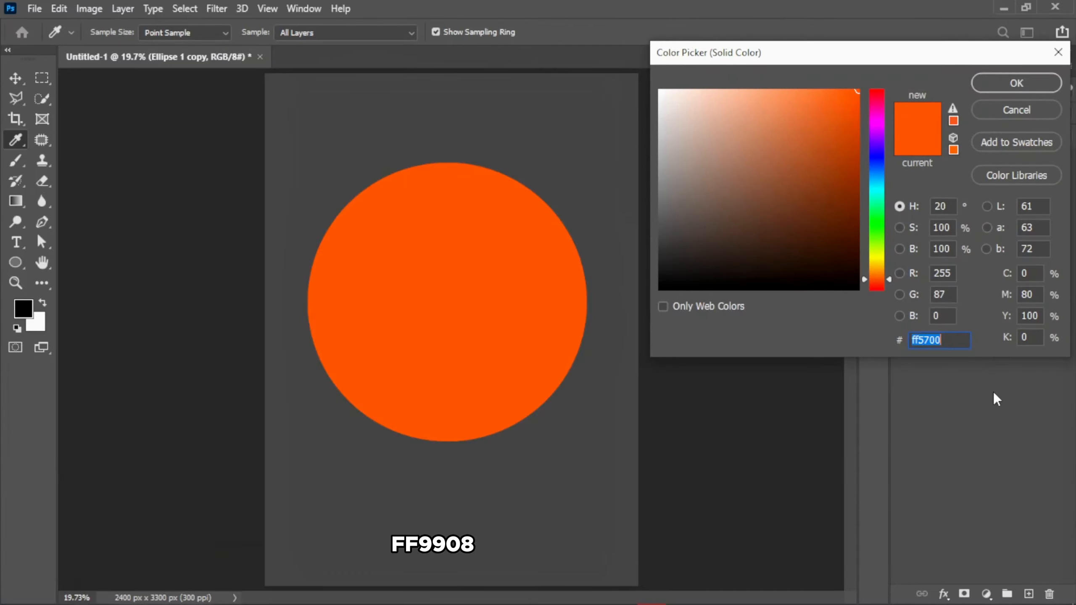
type("ff")
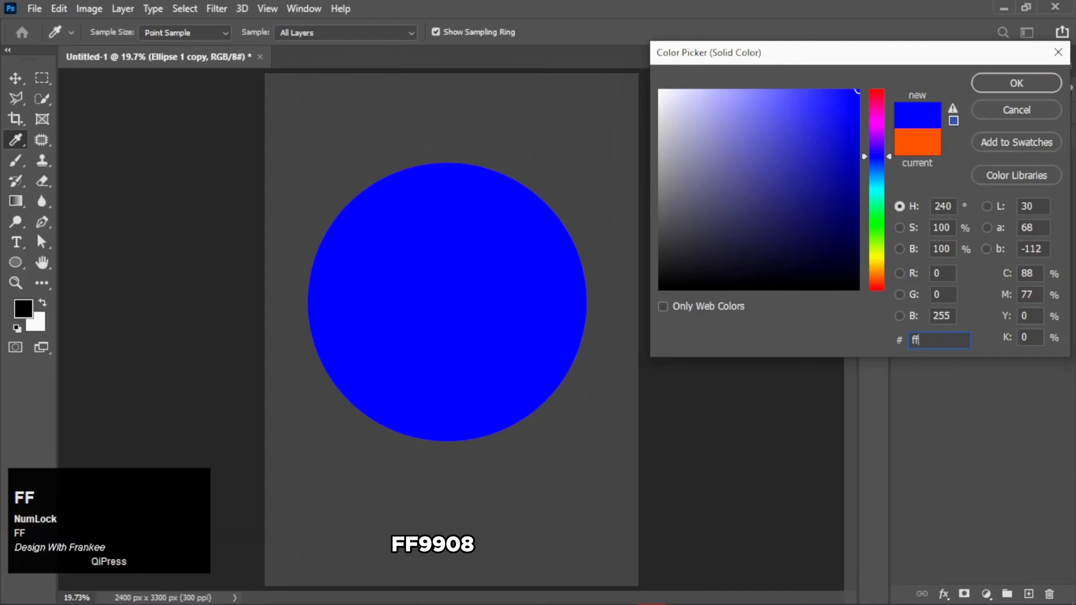
type("99")
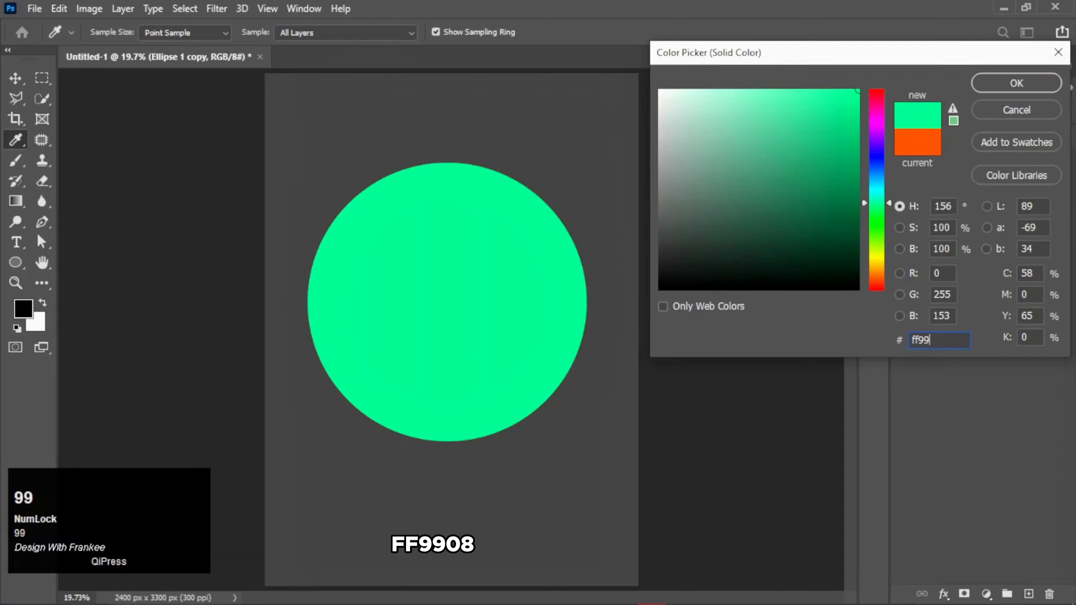
type("08")
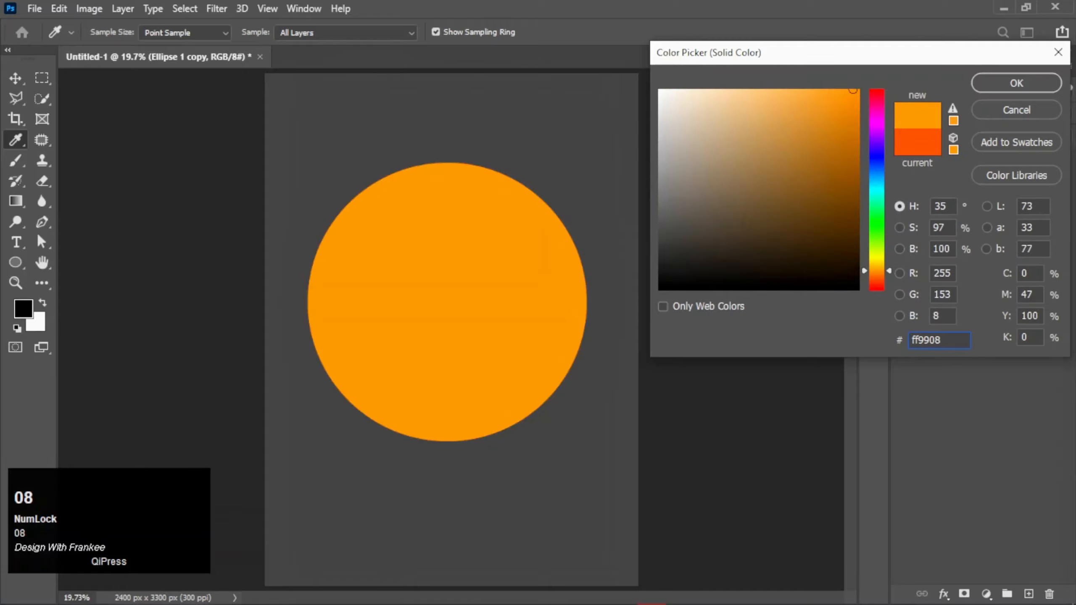
key("Return")
Scale the ff9908 circle down about its centre to about 90%, leaving an even outer ring.
key("ctrl+t")
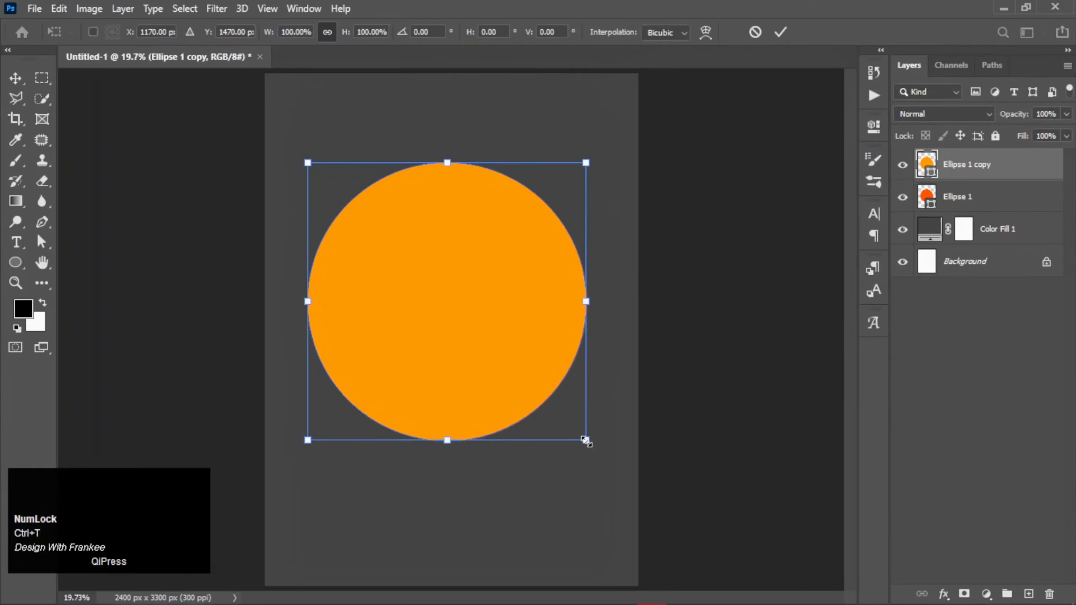
left_click_drag(586, 442, 572, 431)
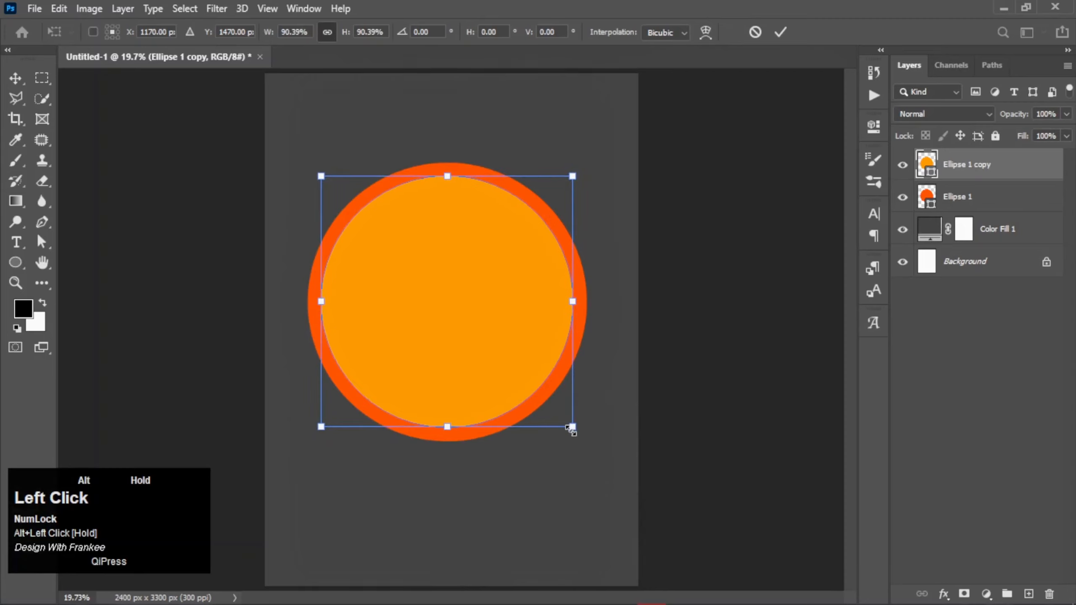
double_click(503, 325)
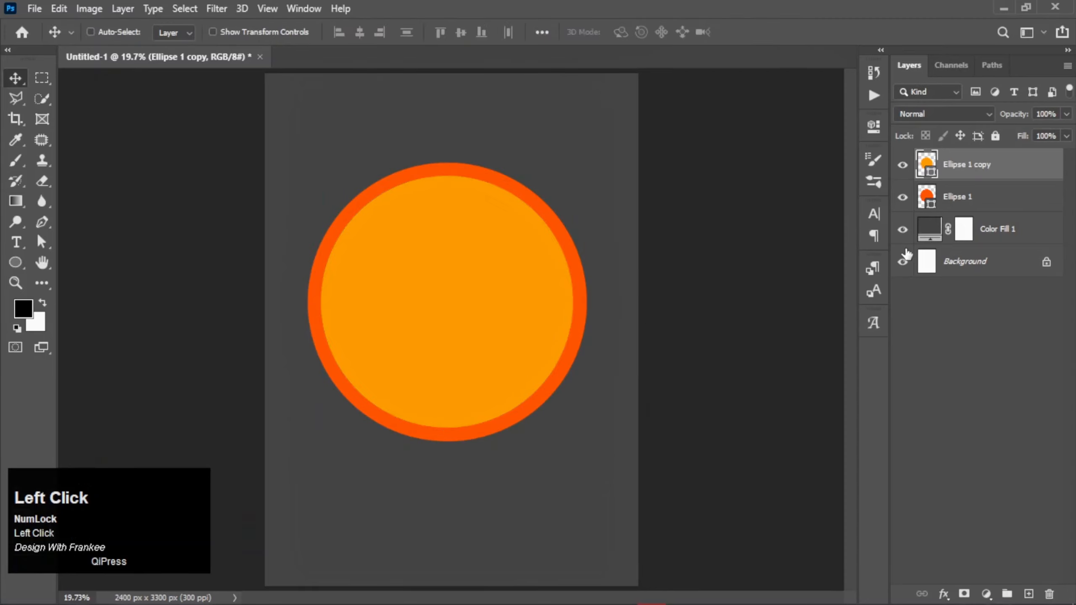
Duplicate the ff9908 circle layer and set the copy's fill colour to ffb70e.
key("ctrl+j")
double_click(929, 173)
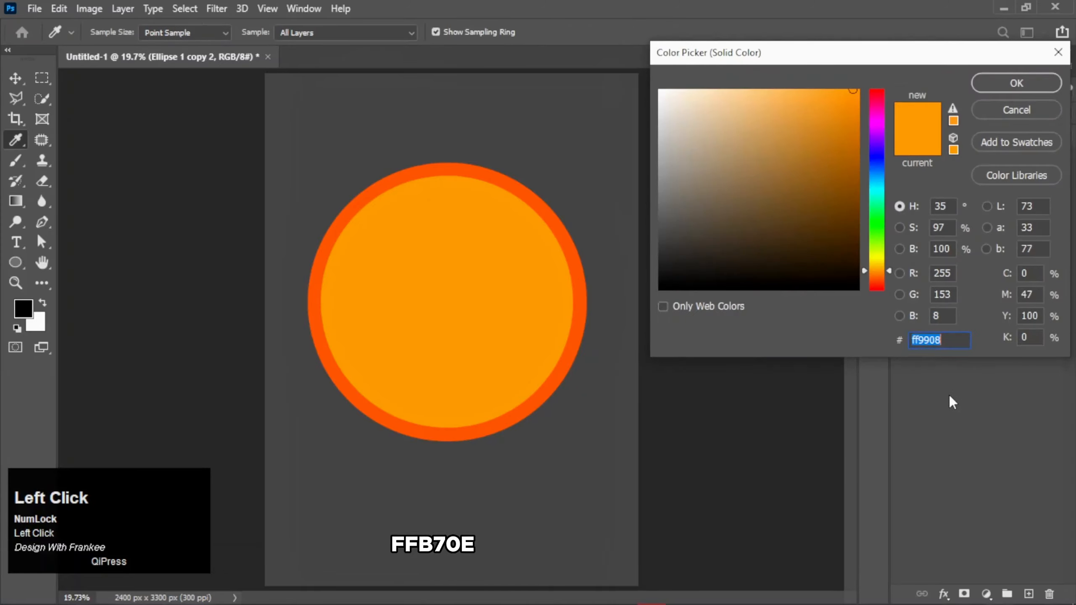
type("ff")
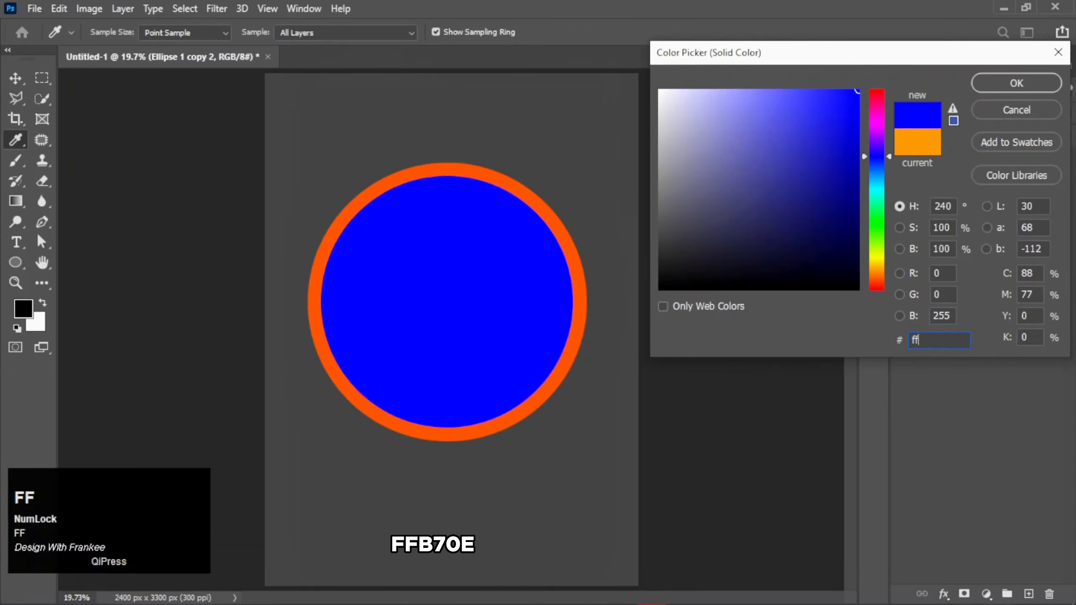
type("b")
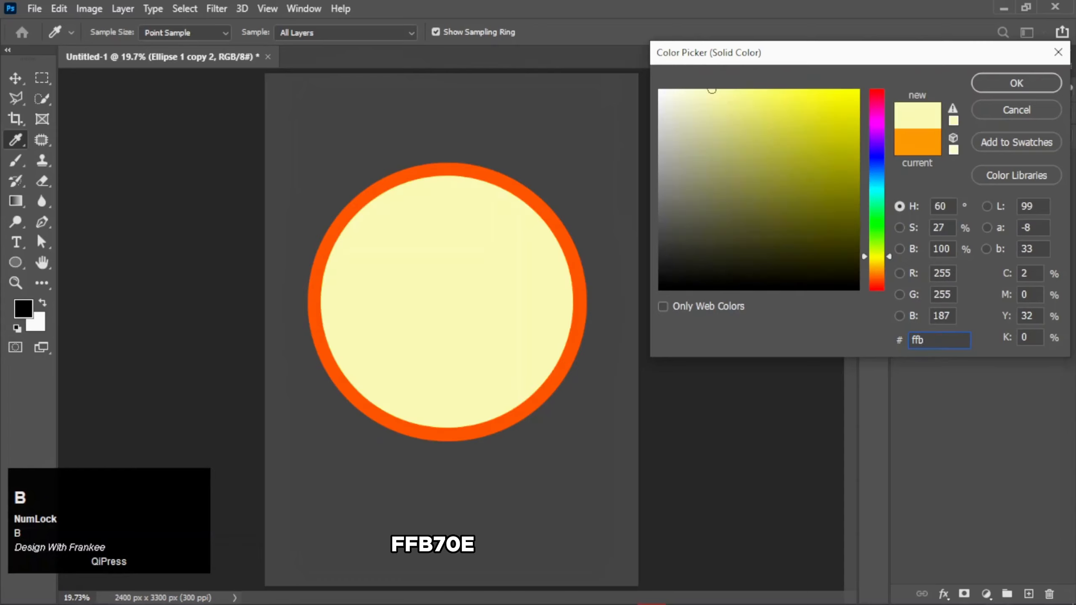
type("70")
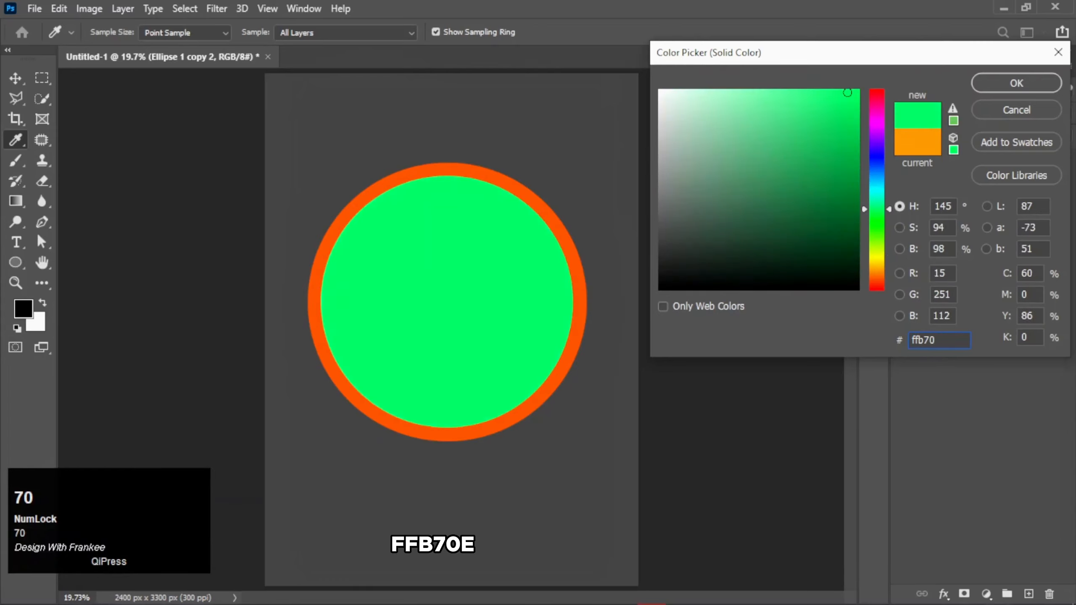
type("e")
key("Return")
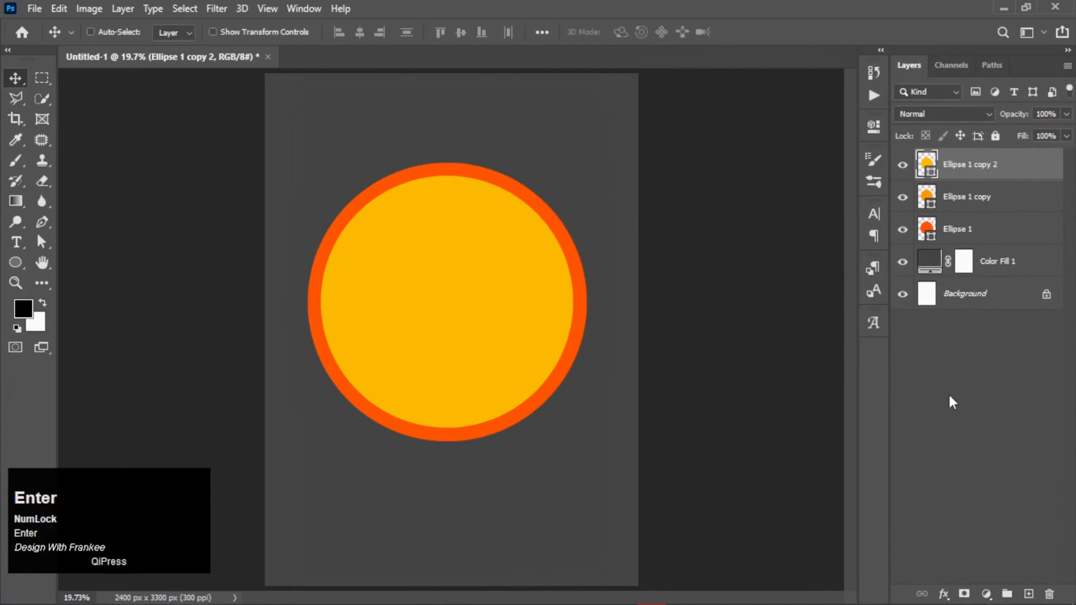
Scale the ffb70e circle down slightly about its centre so an even ring of the ff9908 circle surrounds it.
key("ctrl+t")
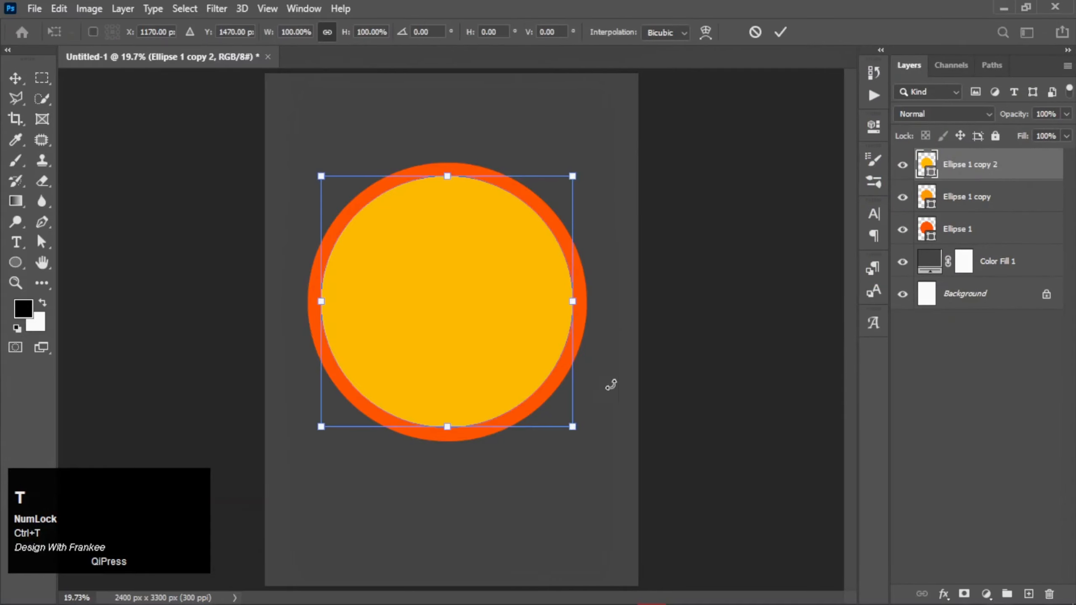
left_click_drag(575, 428, 562, 419)
double_click(469, 330)
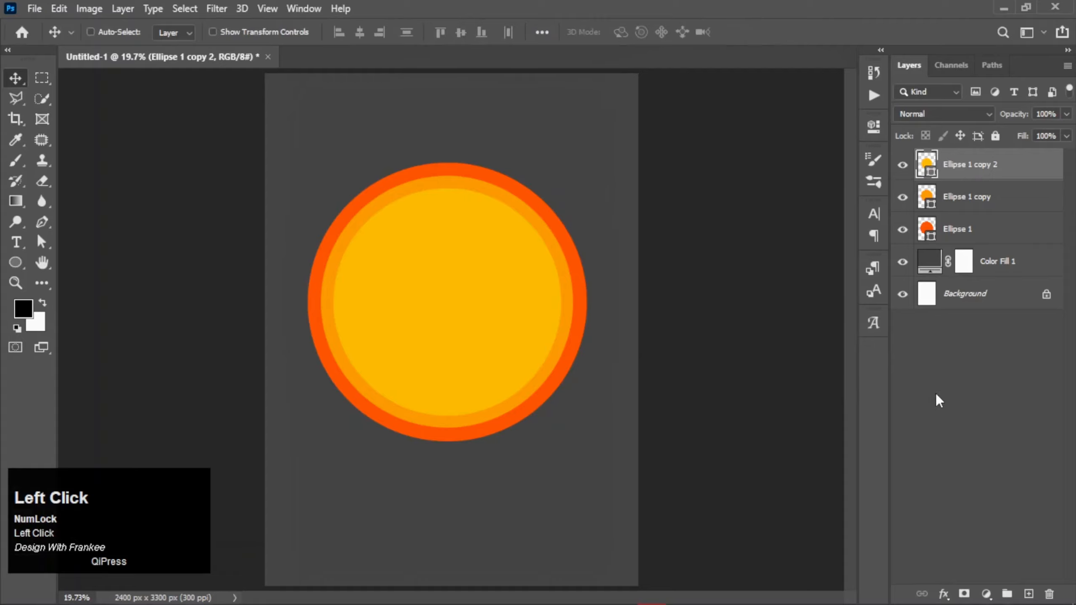
Duplicate the ffb70e circle layer and set the copy's fill colour to ffcd04.
key("ctrl+j")
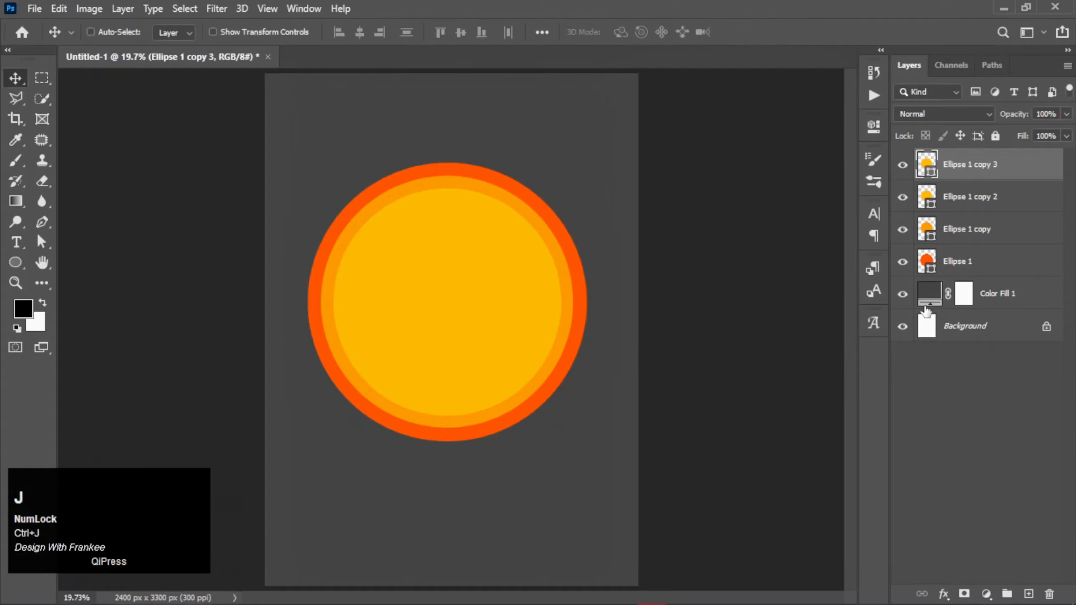
double_click(926, 167)
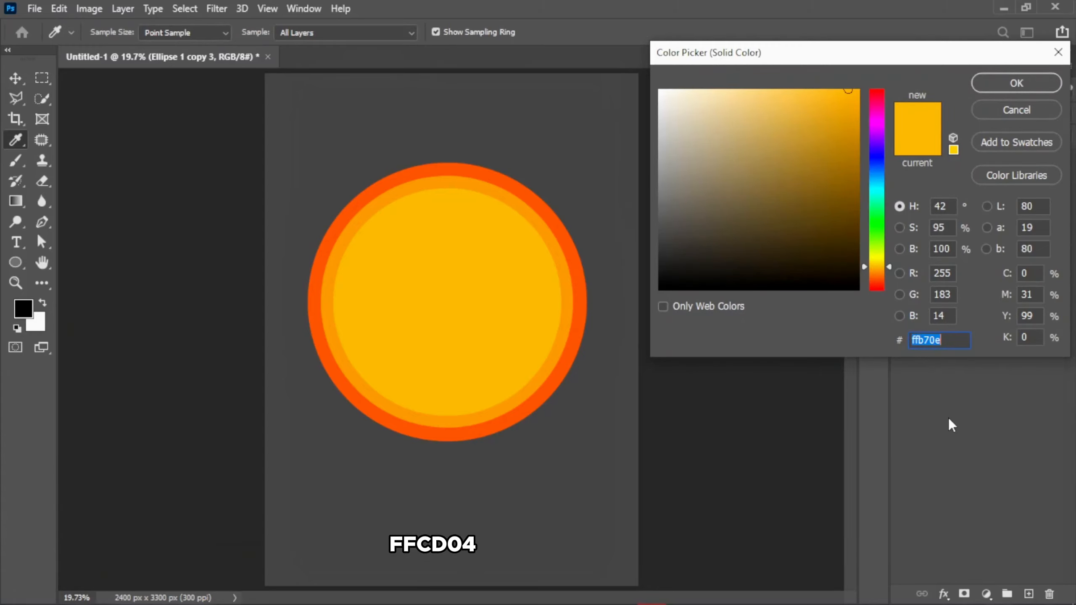
type("ff")
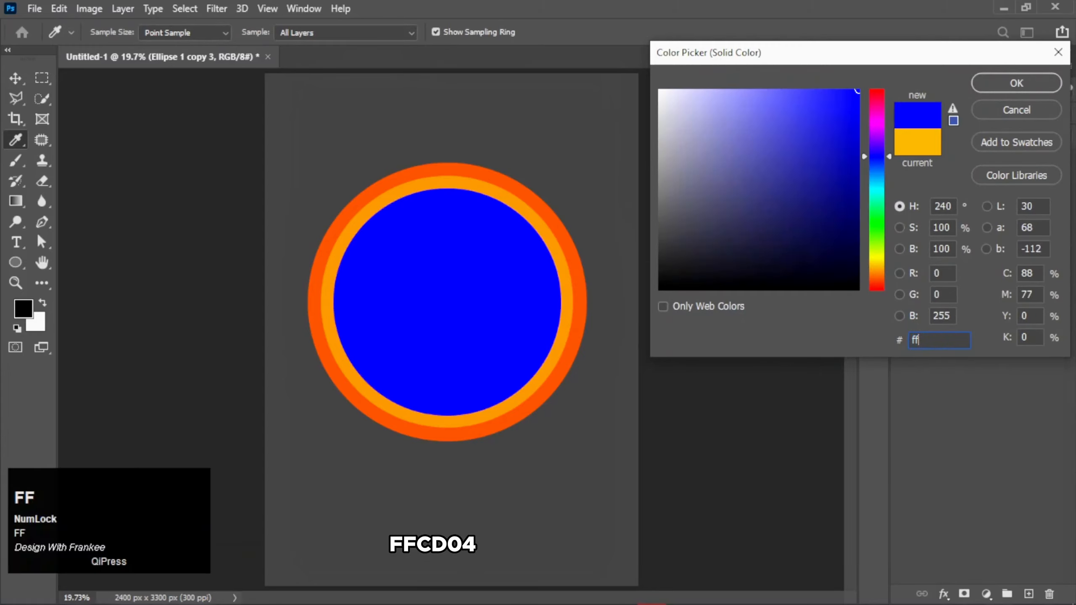
type("cd")
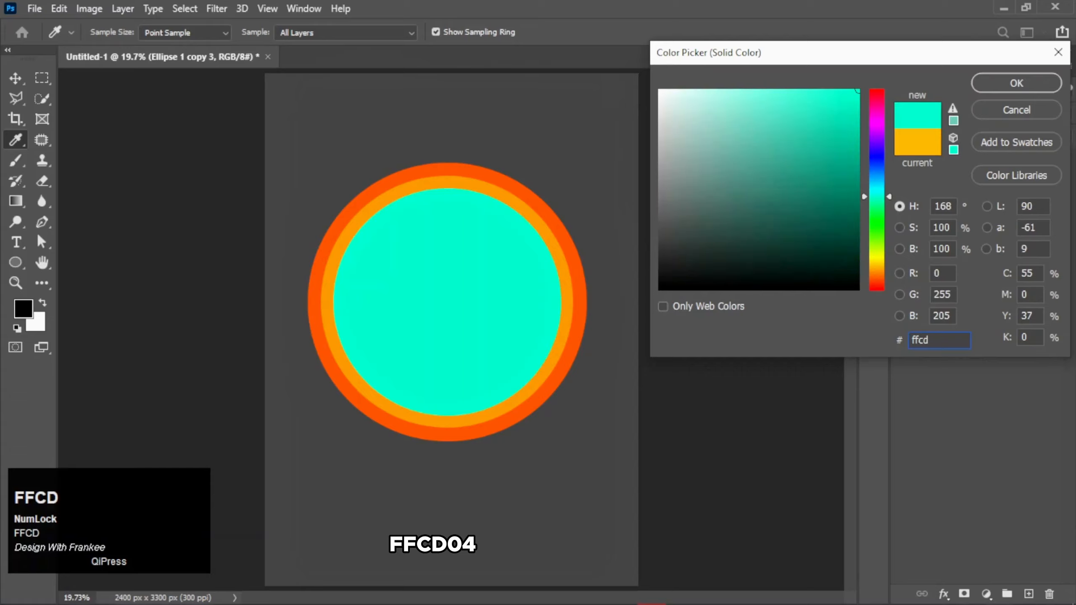
type("04")
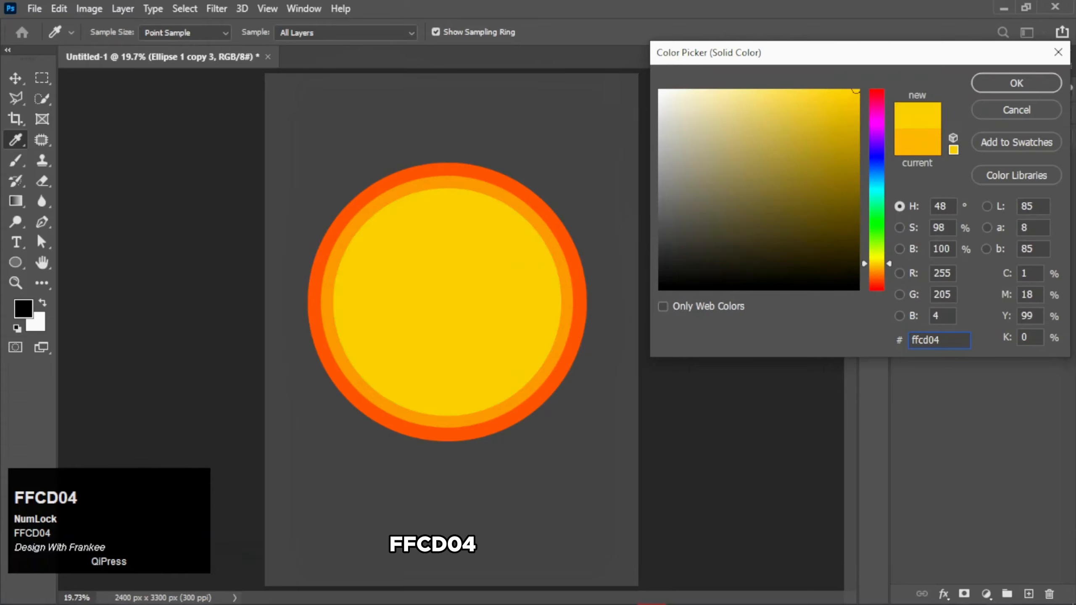
key("Return")
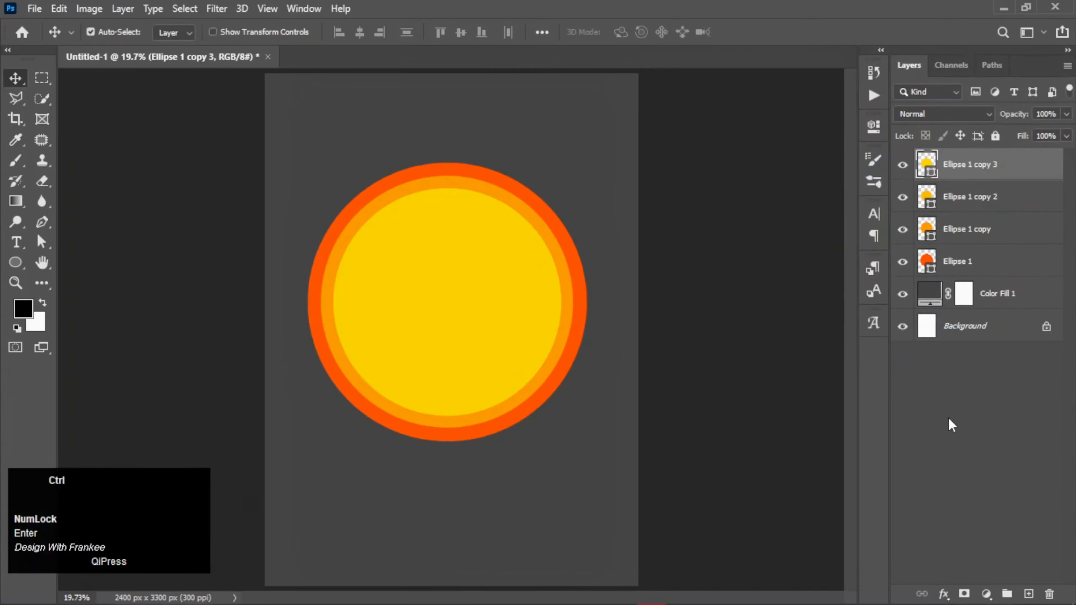
Scale the ffcd04 circle down slightly about its centre so an even ring of the ffb70e circle surrounds it.
key("ctrl+t")
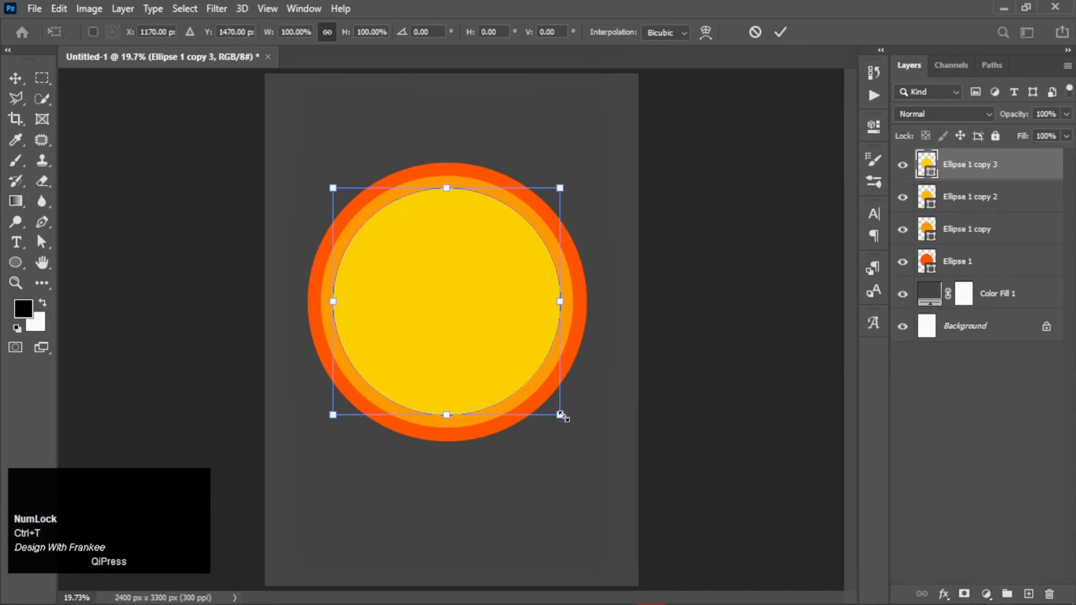
left_click_drag(559, 415, 545, 402)
double_click(447, 314)
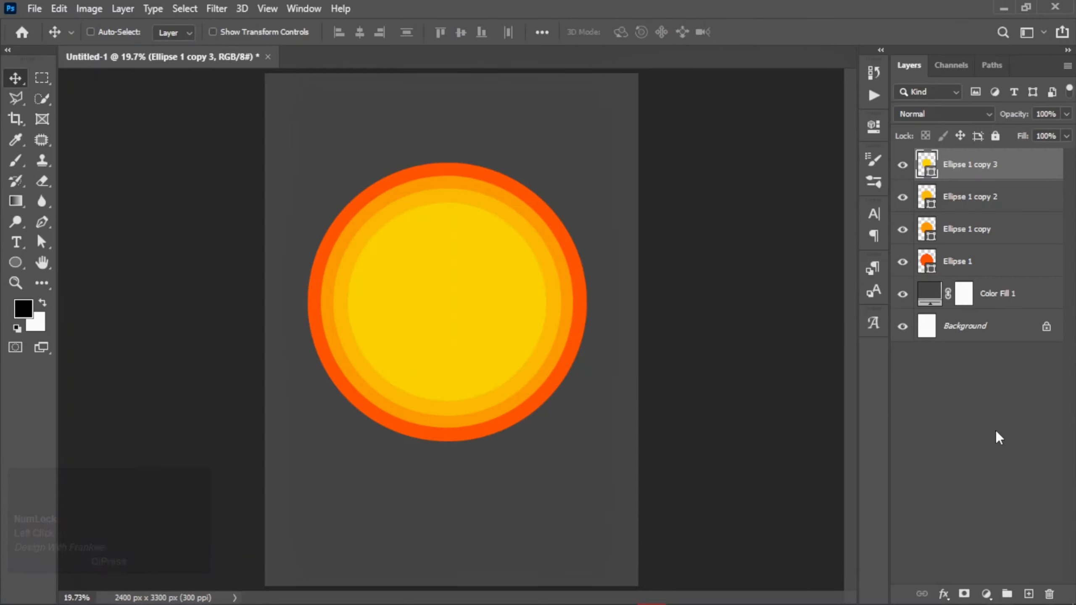
Duplicate the ffcd04 circle layer and set the copy's fill colour to white (ffffff).
key("ctrl+j")
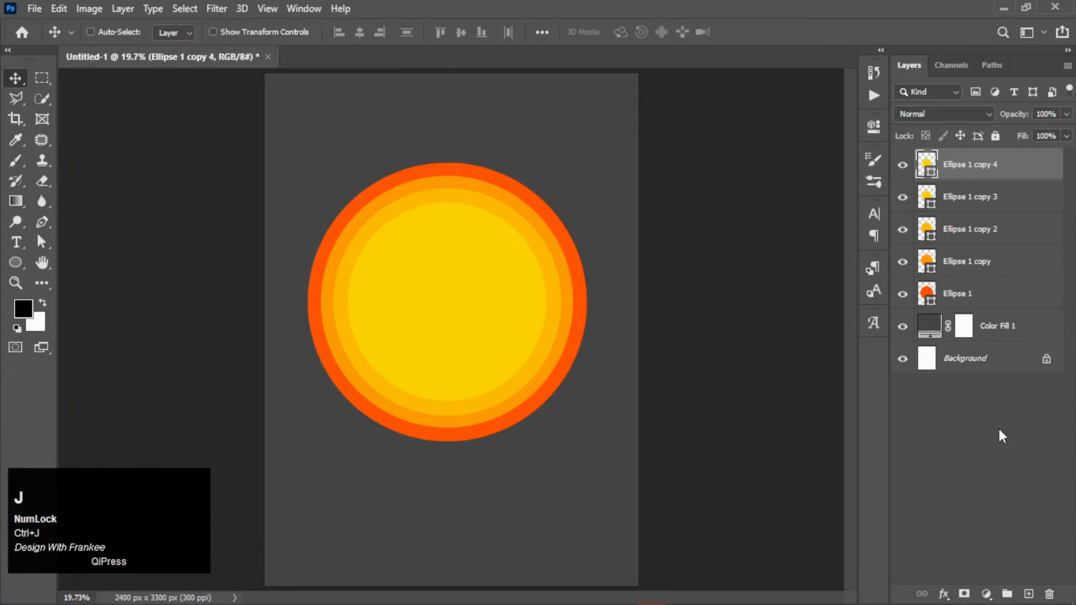
double_click(926, 168)
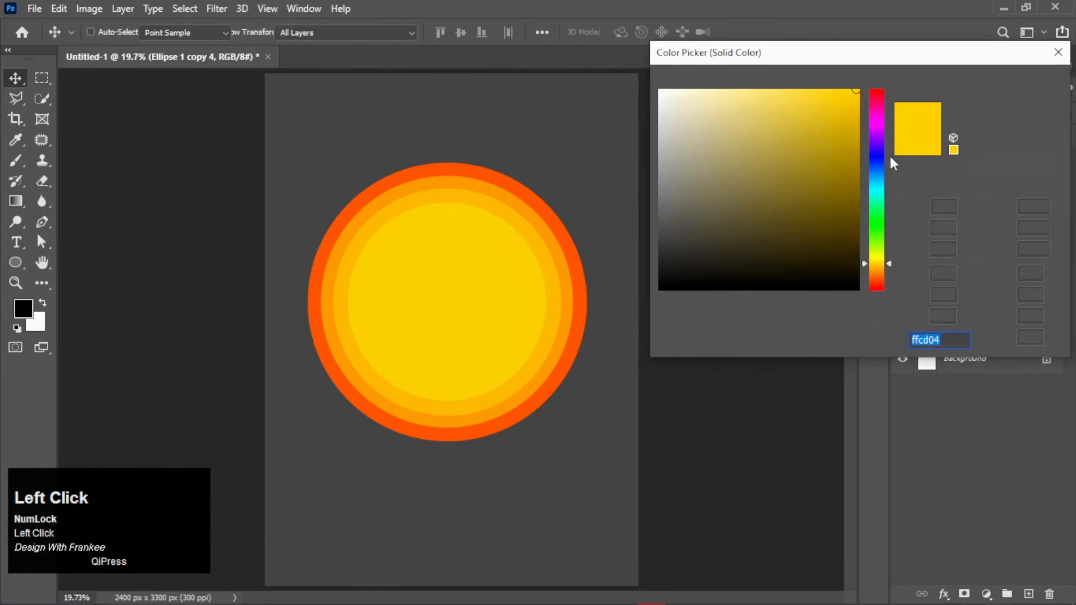
left_click_drag(691, 127, 652, 81)
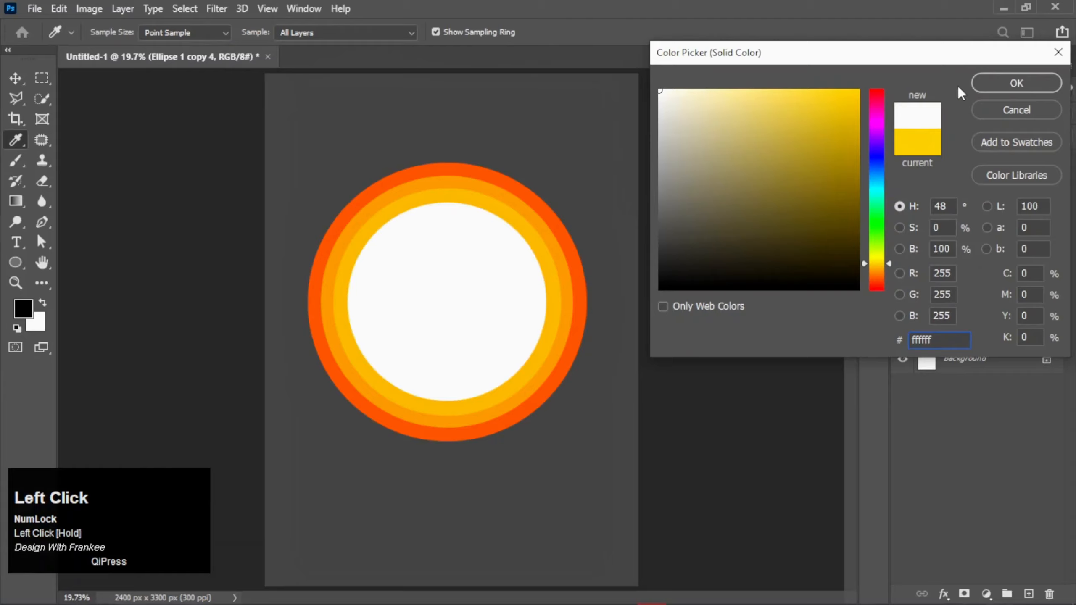
left_click(1014, 87)
Hide the white circle layer and scale the ffcd04 circle up about its centre to about 1306 px wide.
left_click(903, 164)
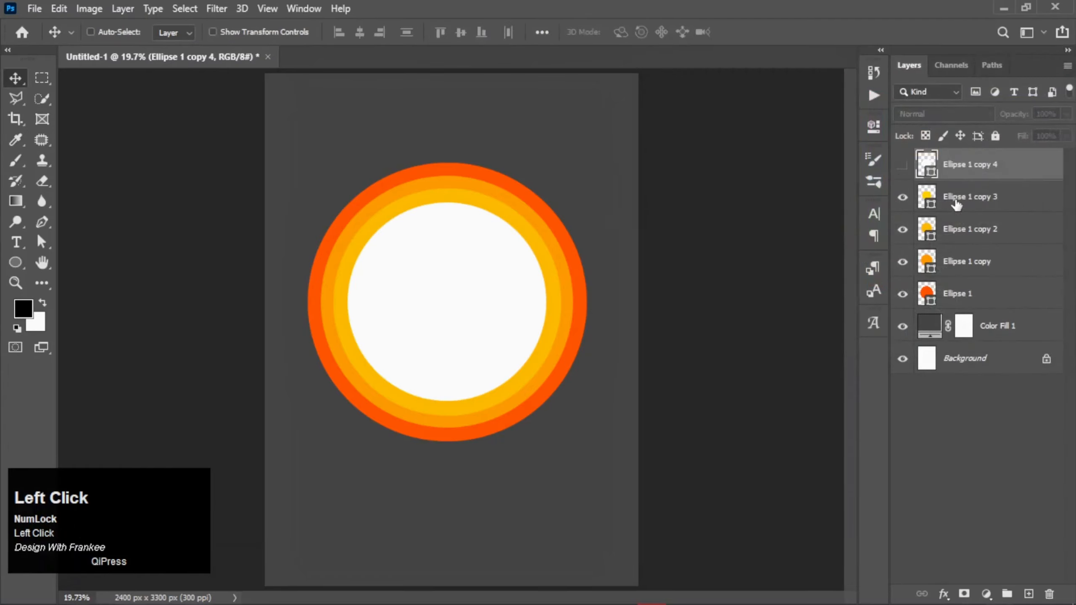
left_click(957, 204)
key("ctrl+t")
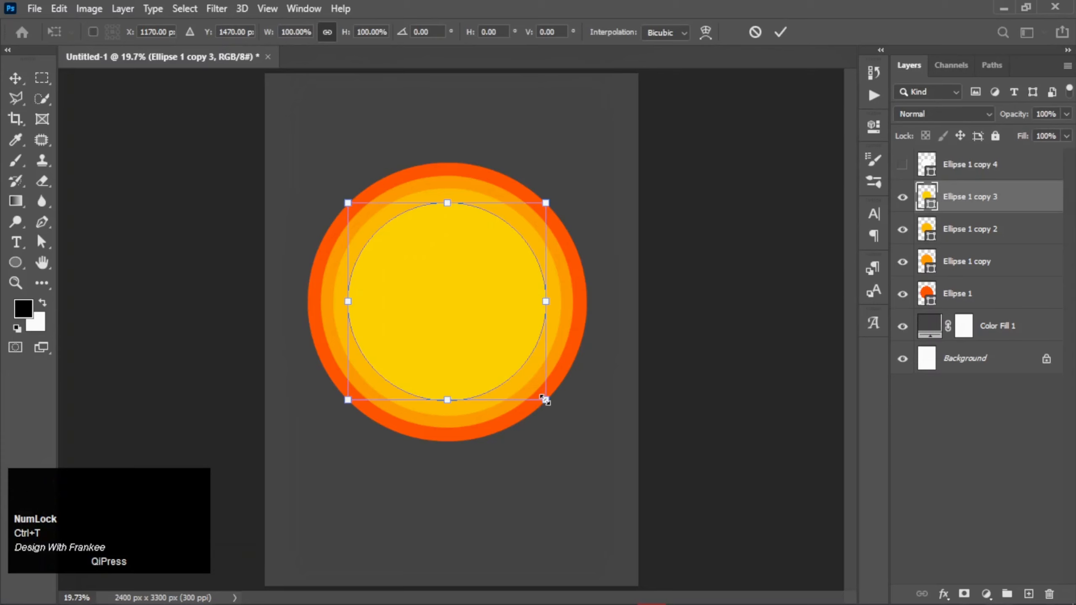
left_click_drag(546, 401, 547, 402)
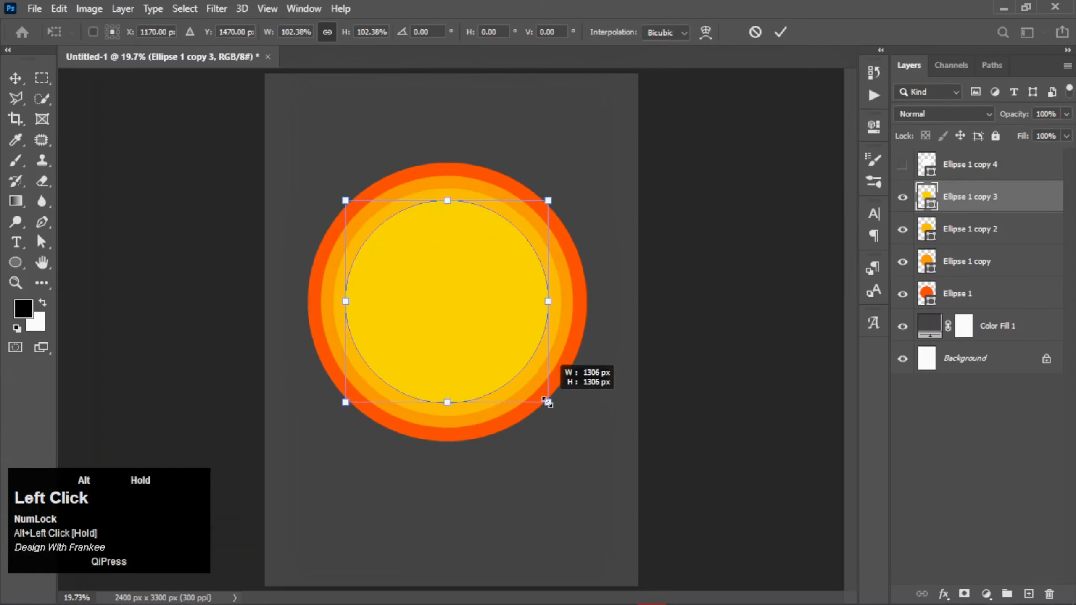
double_click(501, 342)
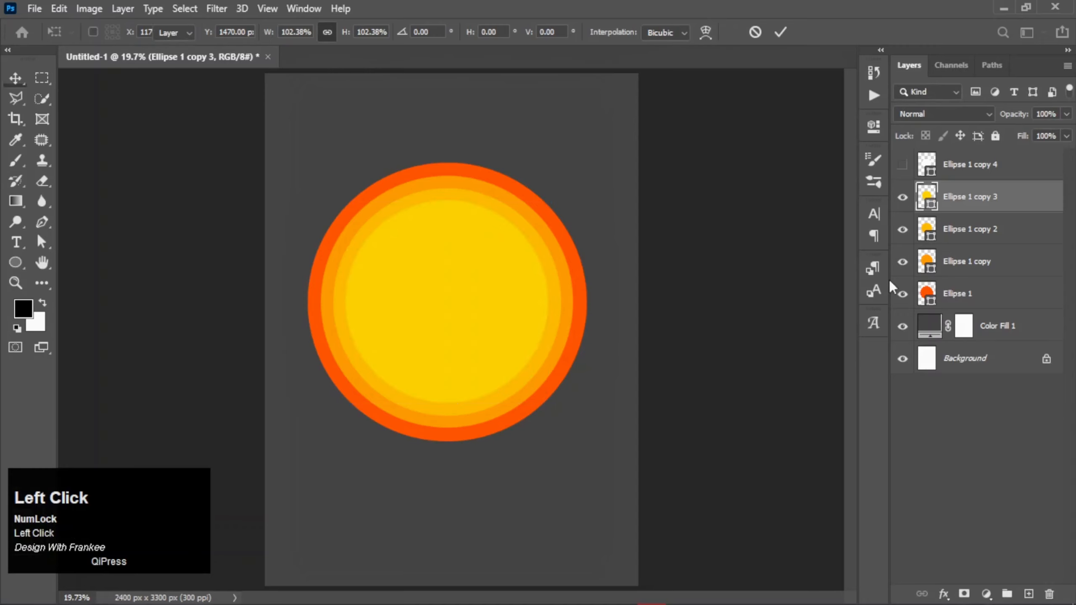
Show the white circle layer again and scale it down slightly about its centre so an even ffcd04 ring surrounds it.
left_click(952, 167)
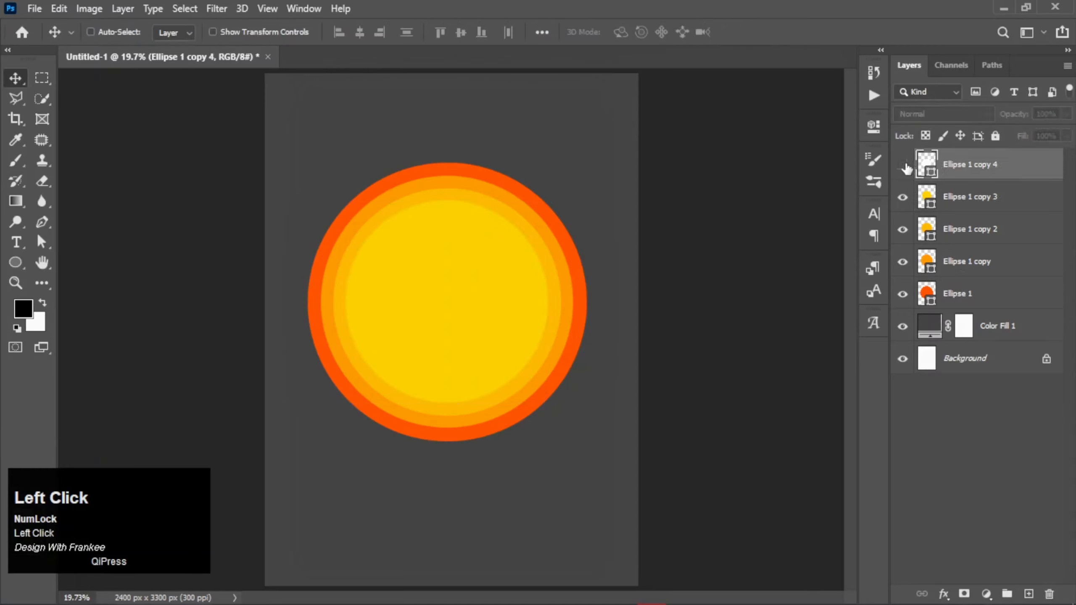
left_click(903, 165)
key("ctrl+t")
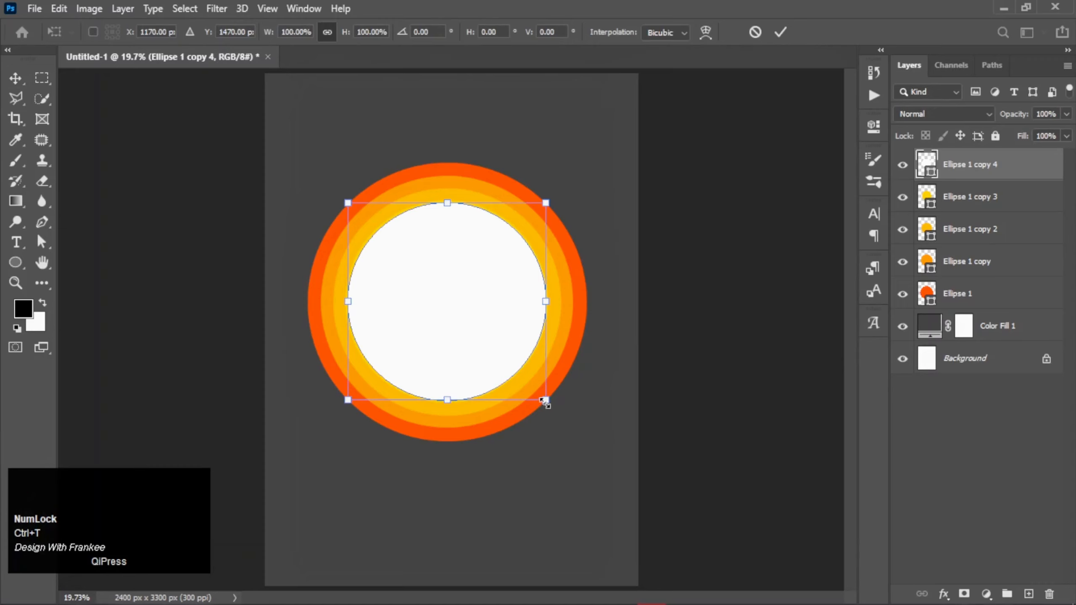
left_click_drag(545, 402, 537, 393)
double_click(460, 333)
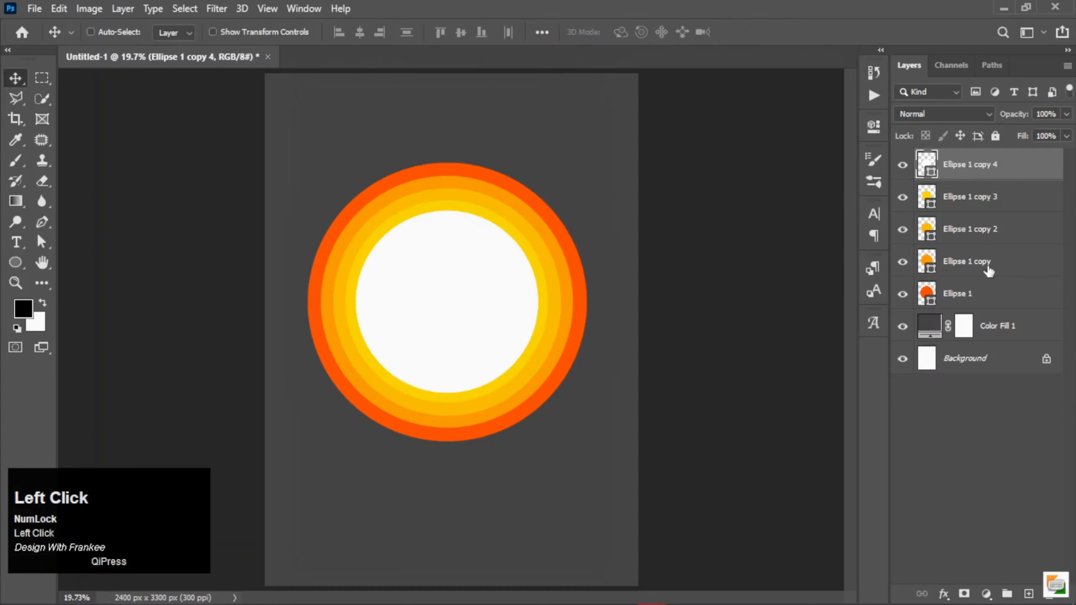
Scale the four inner circles up together about their centre to about 104%, thinning the outermost orange ring.
left_click(923, 268, "shift")
key("ctrl+t")
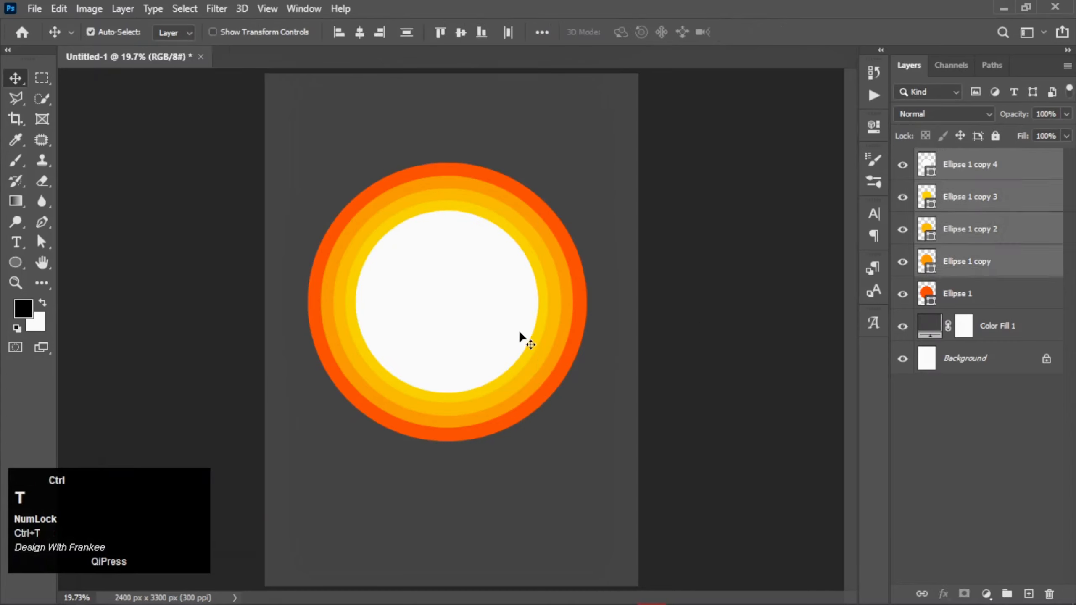
left_click_drag(573, 425, 577, 433)
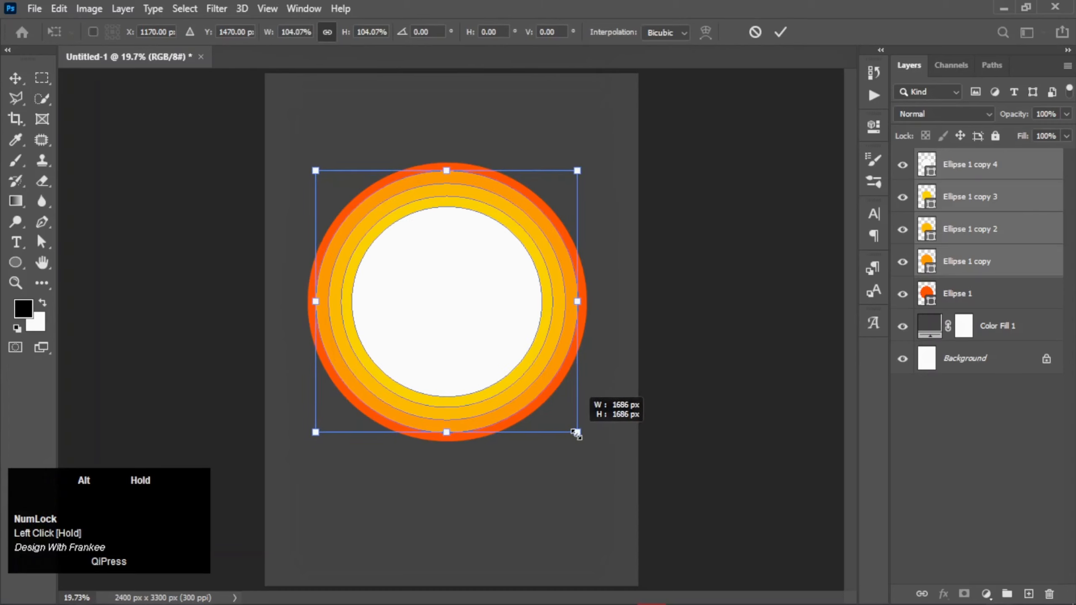
double_click(454, 327)
left_click(965, 363)
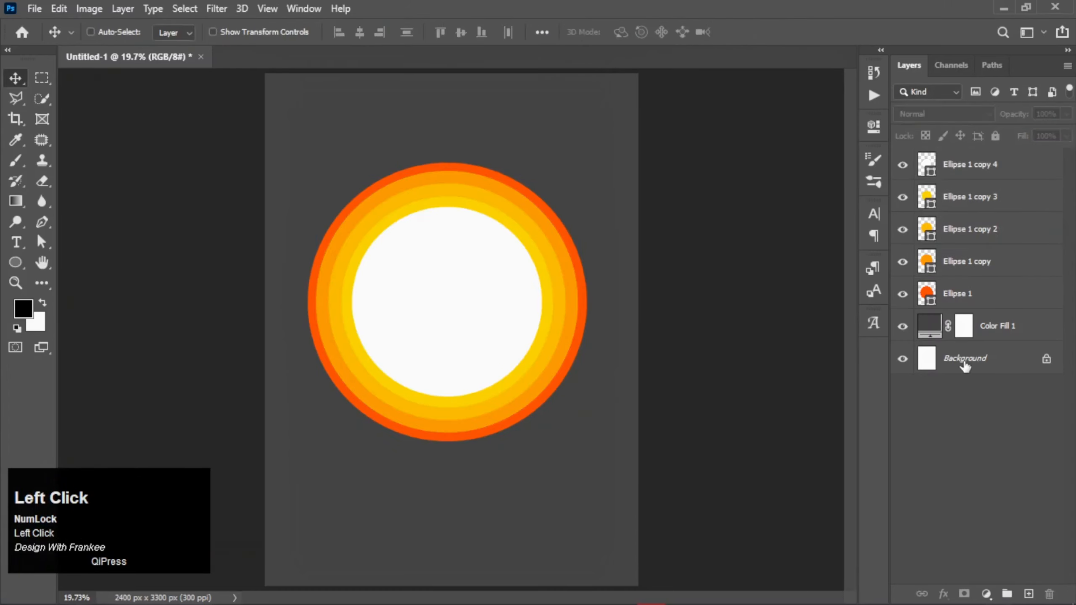
Rasterize all five circle layers and merge them into one layer.
left_click(978, 173)
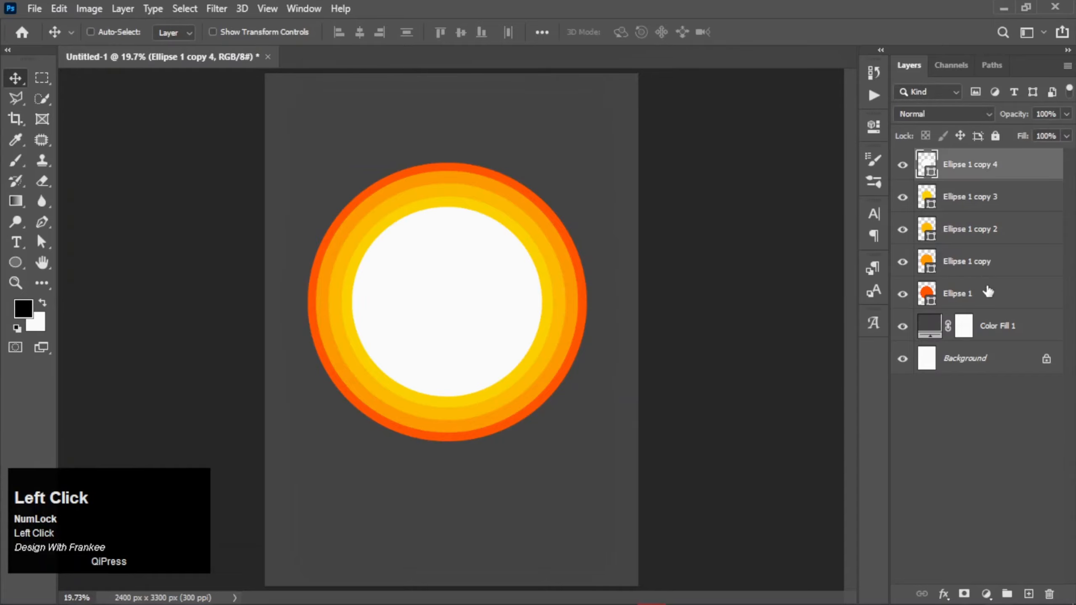
left_click(990, 301, "shift")
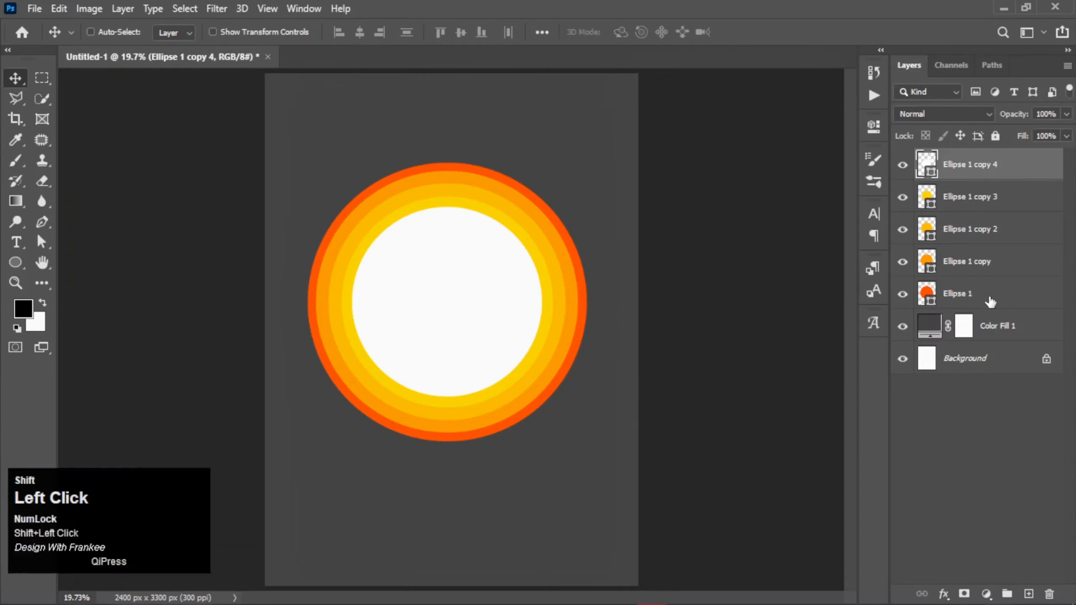
right_click(962, 242)
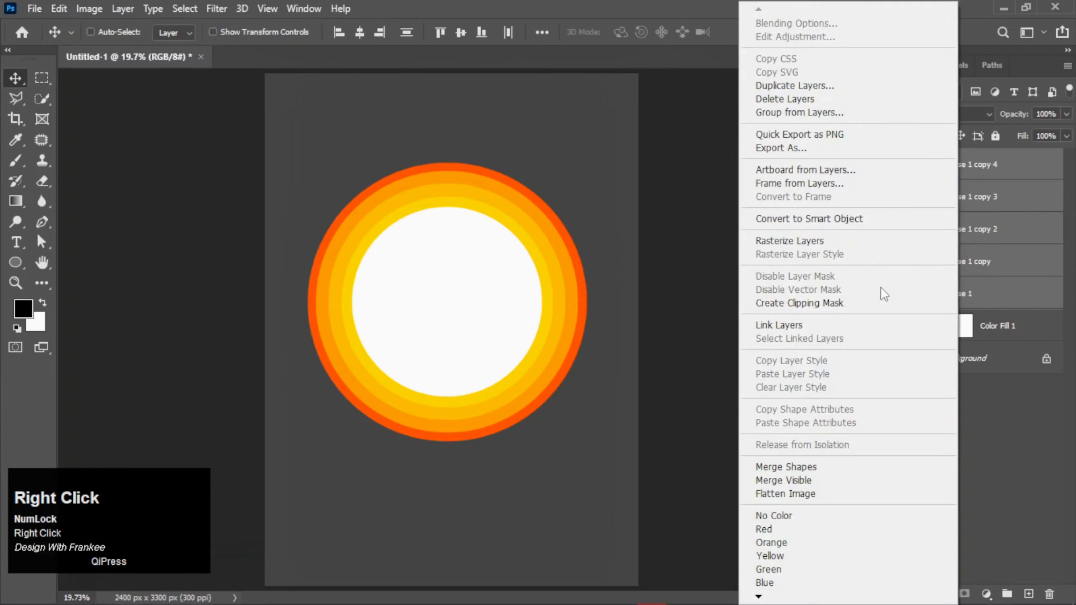
left_click(814, 245)
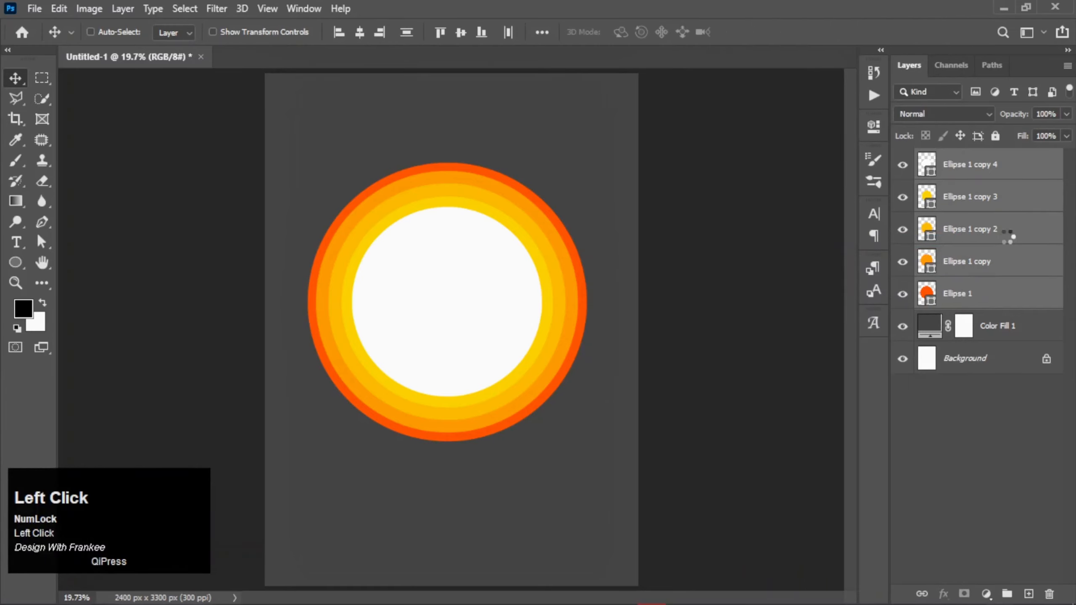
right_click(978, 233)
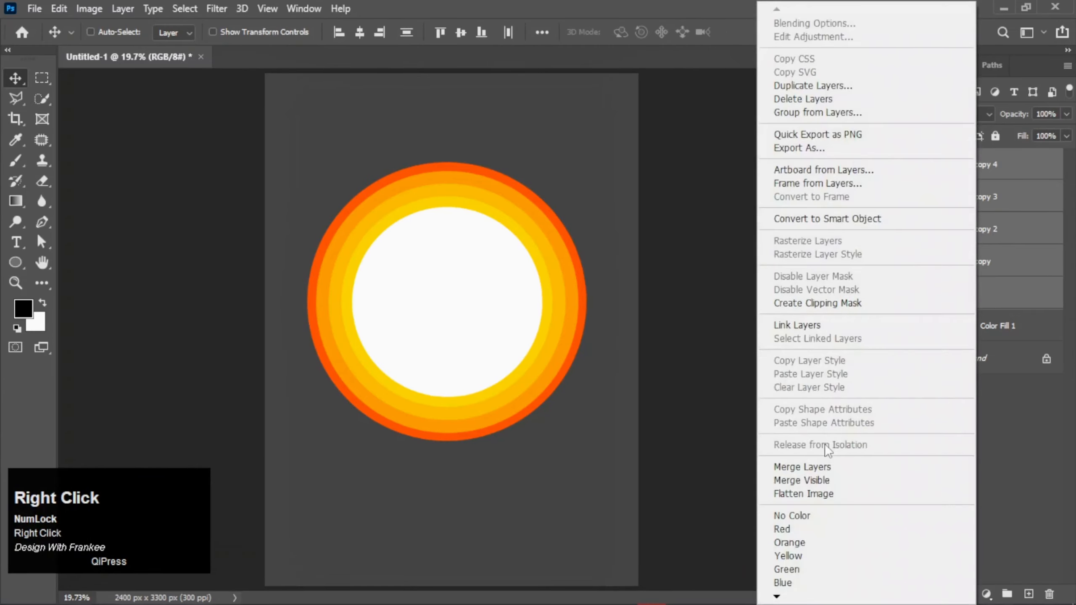
left_click(826, 467)
left_click(906, 166)
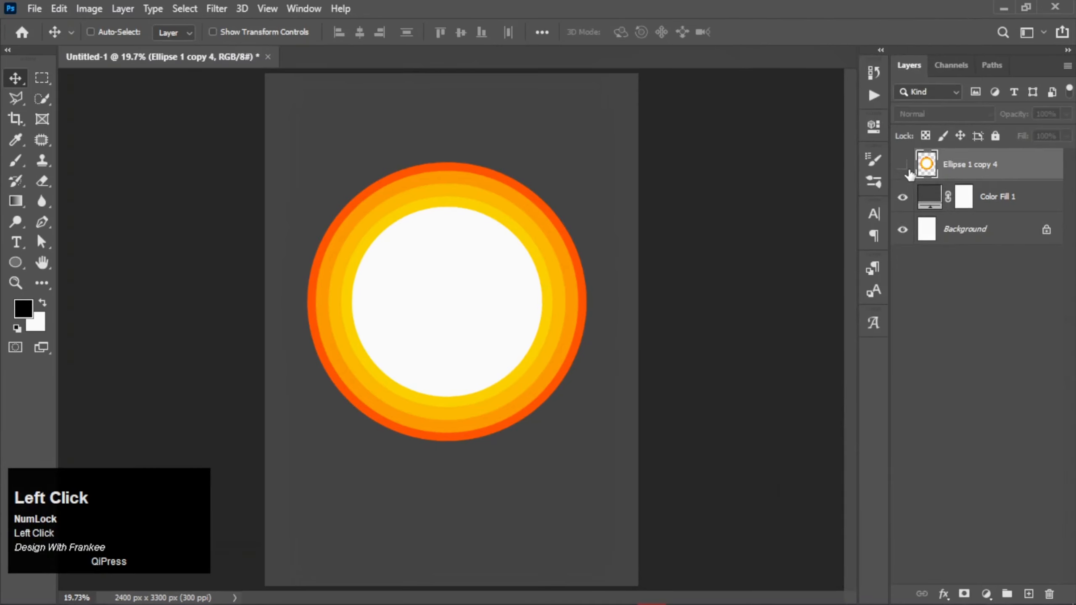
left_click(905, 166)
Scale the merged circles up about their centre to about 113% and move them down to the middle of the canvas.
key("ctrl+t")
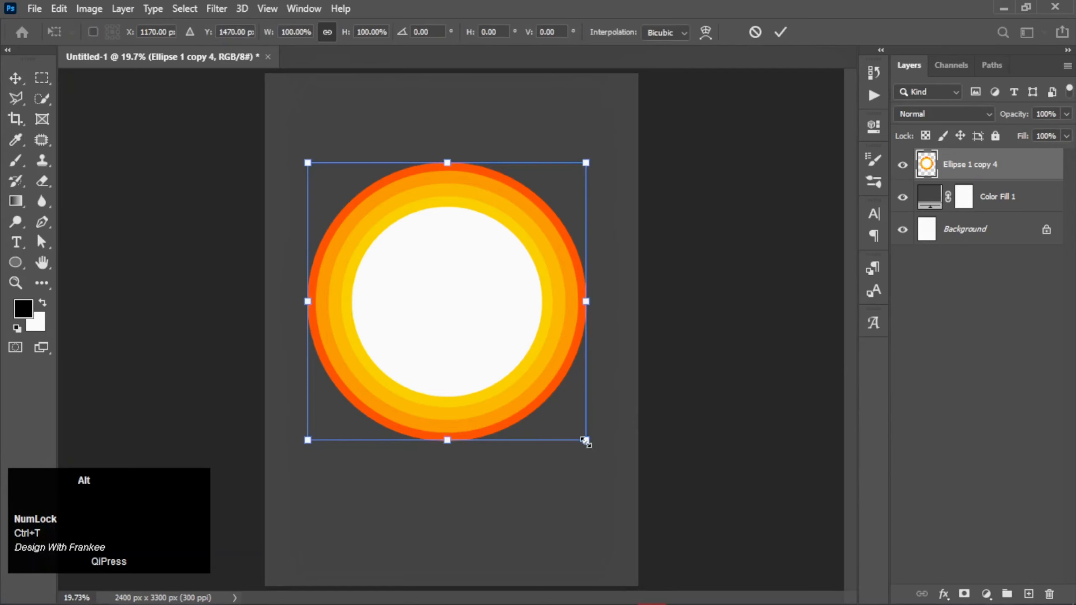
left_click_drag(586, 440, 603, 460)
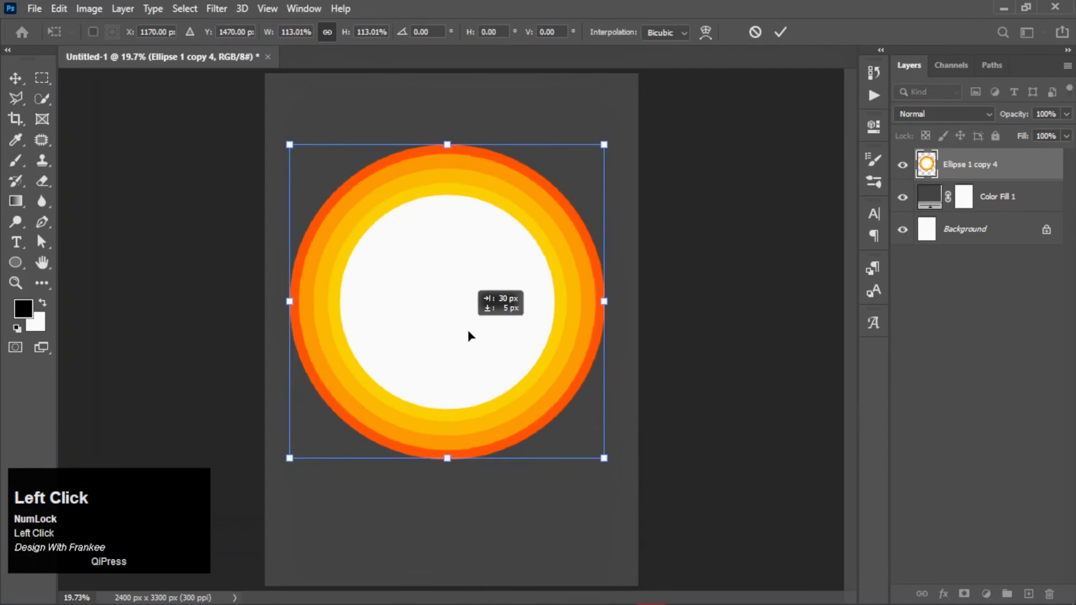
left_click_drag(470, 334, 467, 354)
double_click(466, 350)
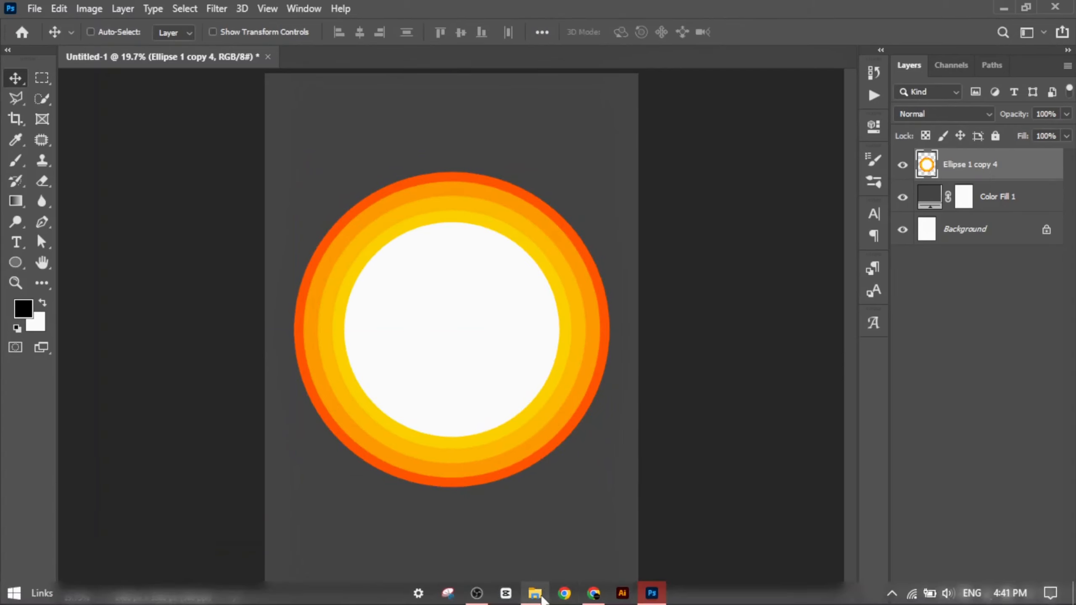
Place the Water-Wave image from File Explorer, scaled to about 14% and positioned over the lower part of the circles.
left_click(537, 594)
left_click_drag(263, 117, 439, 370)
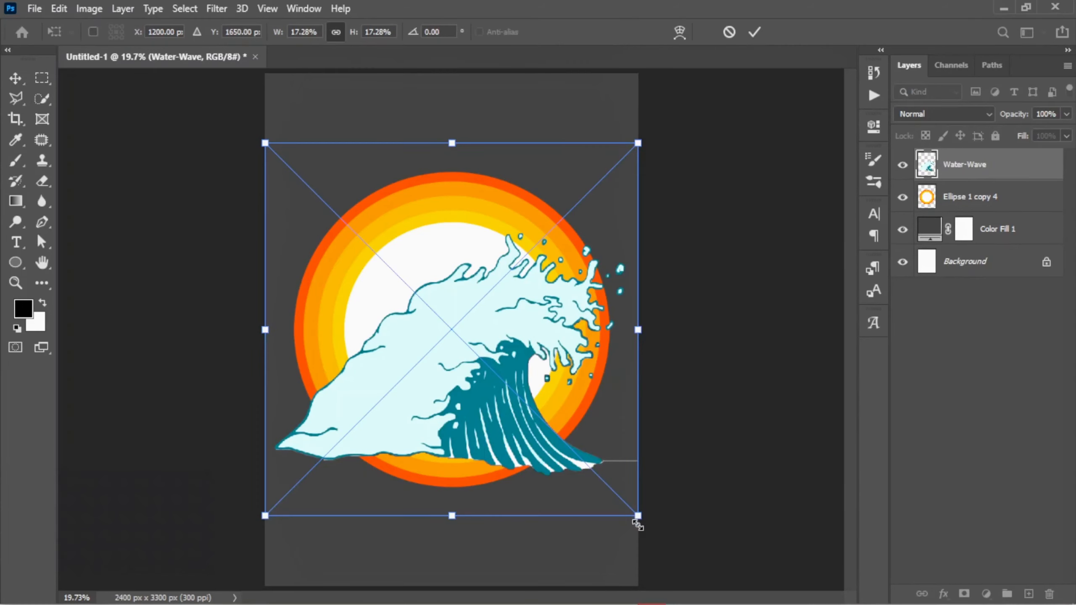
left_click_drag(637, 516, 581, 481)
left_click_drag(473, 404, 475, 440)
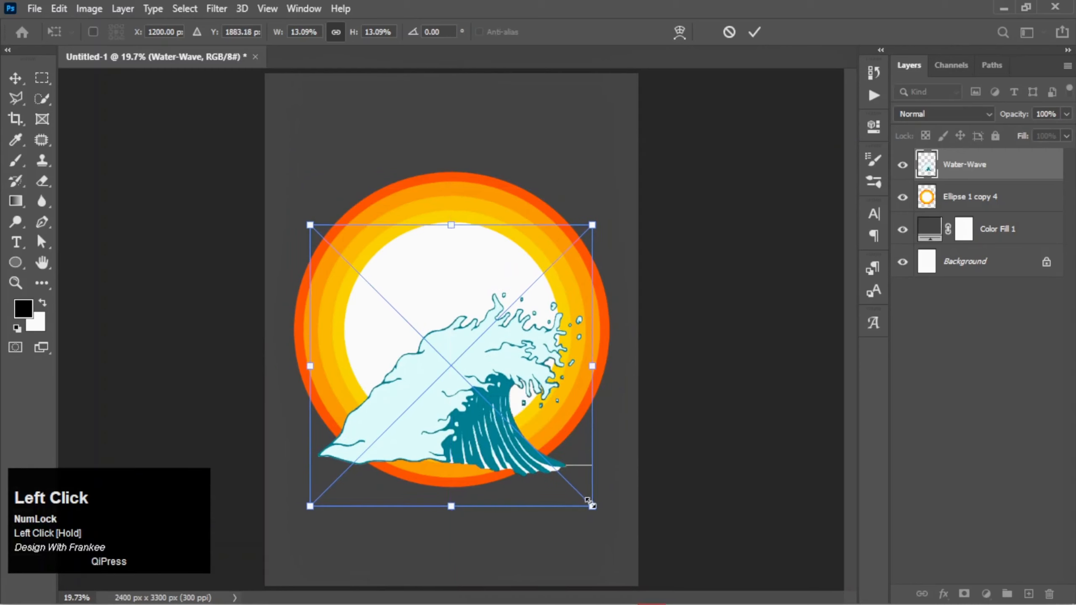
left_click_drag(592, 506, 601, 516)
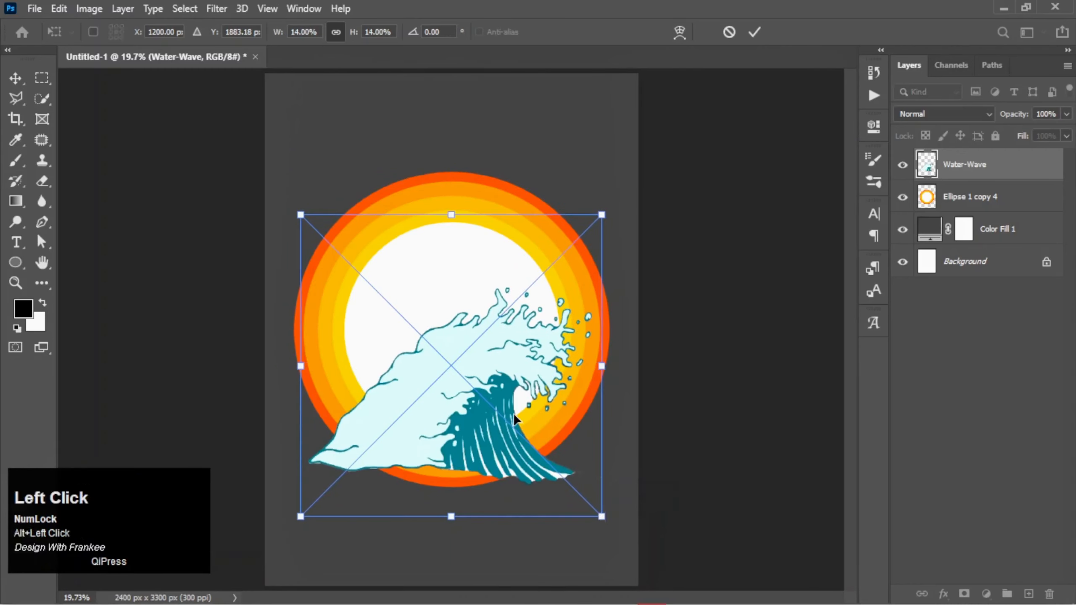
left_click_drag(505, 414, 501, 415)
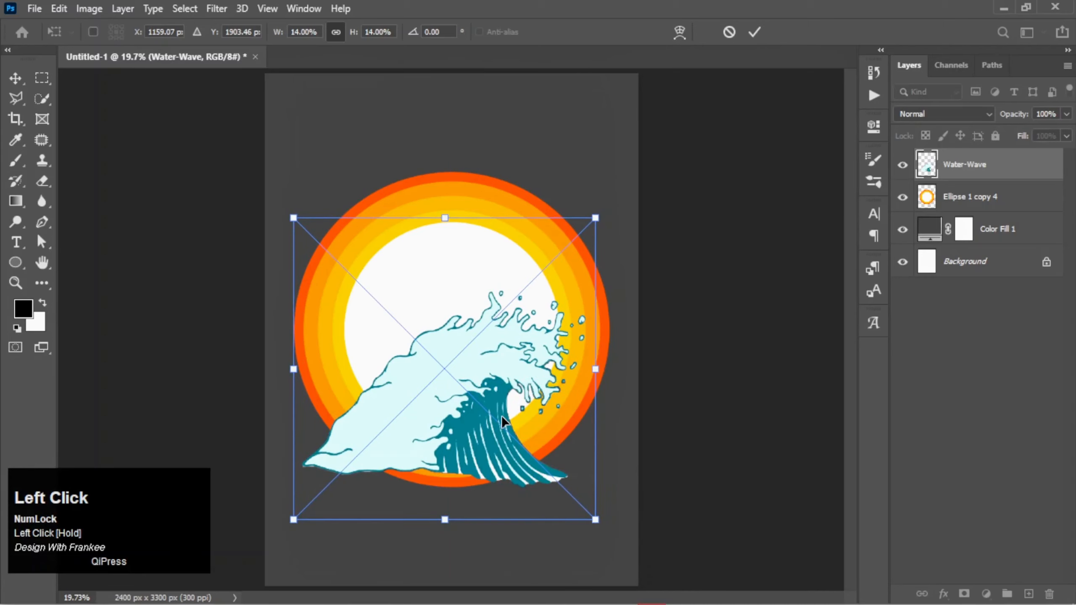
double_click(501, 416)
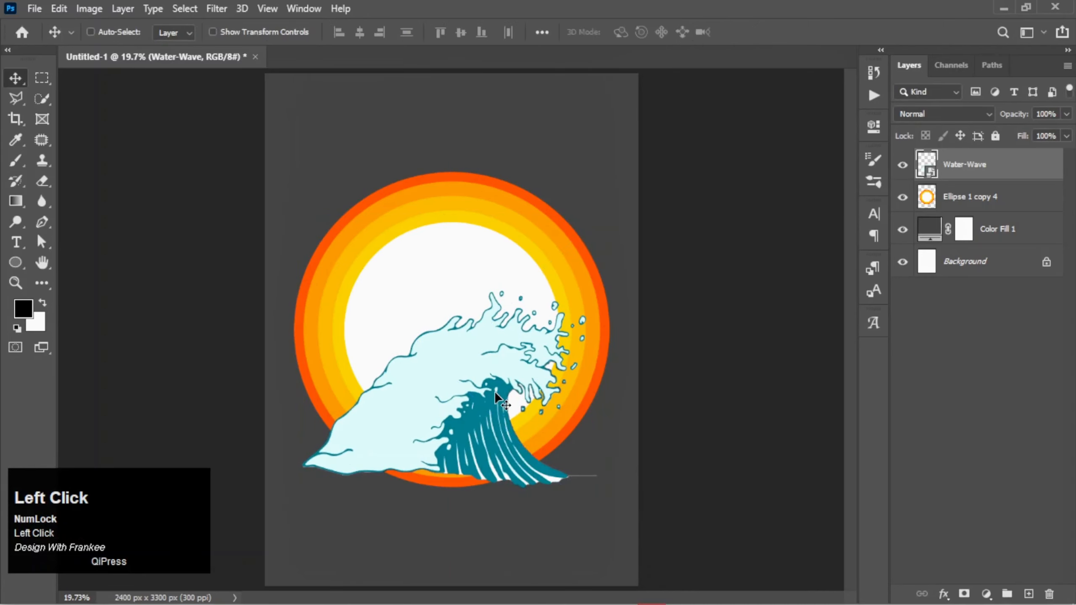
Warp the Water-Wave image so its lower edge bulges down over the bottom of the circles.
key("ctrl+t")
right_click(485, 366)
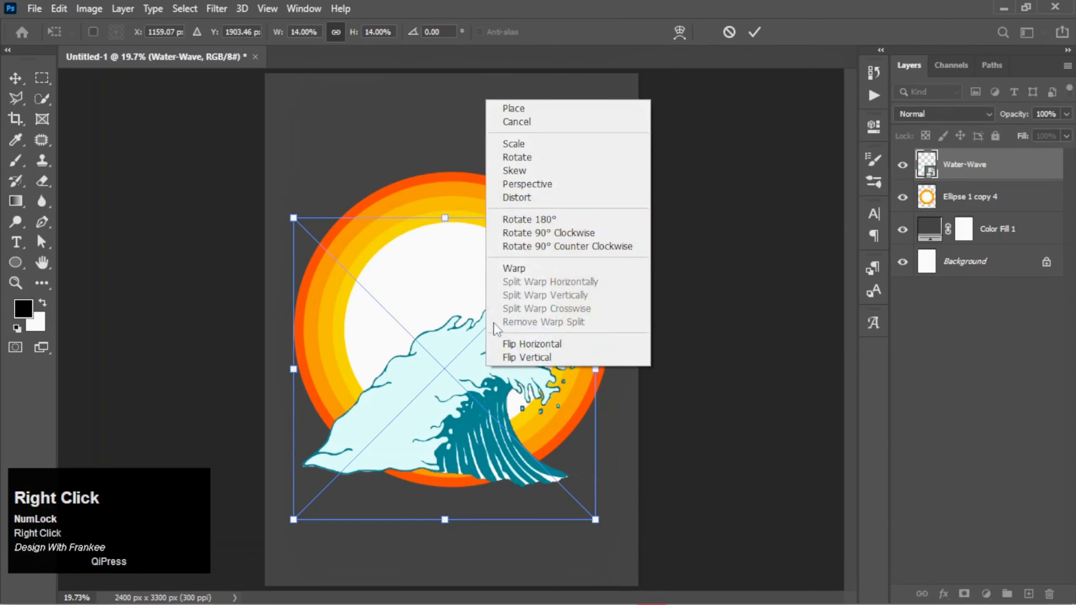
left_click(508, 268)
mouse_move(435, 458)
left_mouse_down()
mouse_move(435, 486)
mouse_move(436, 474)
left_mouse_up()
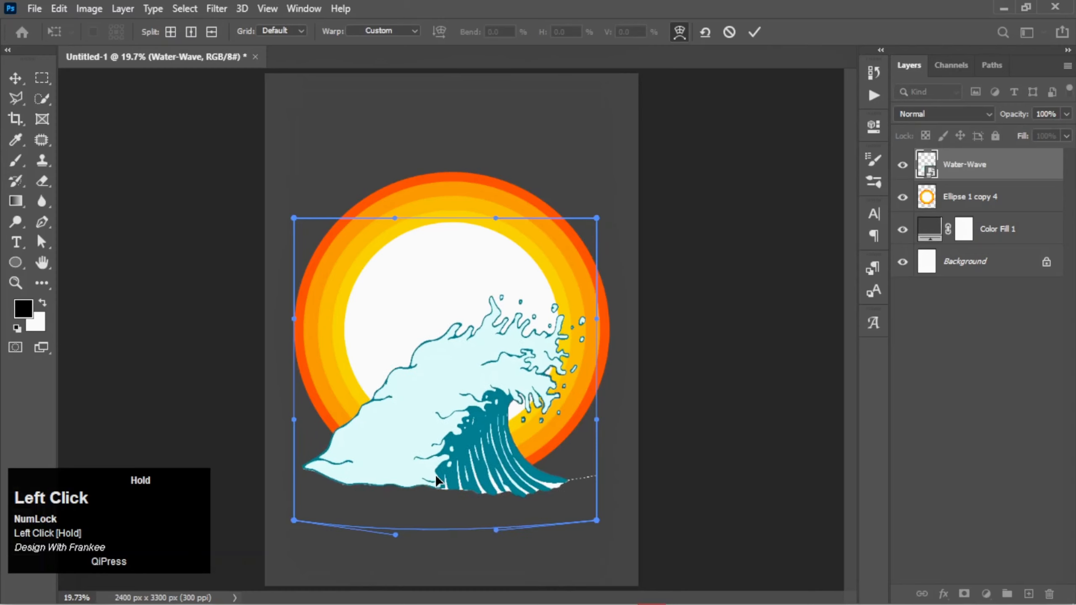
left_click(752, 37)
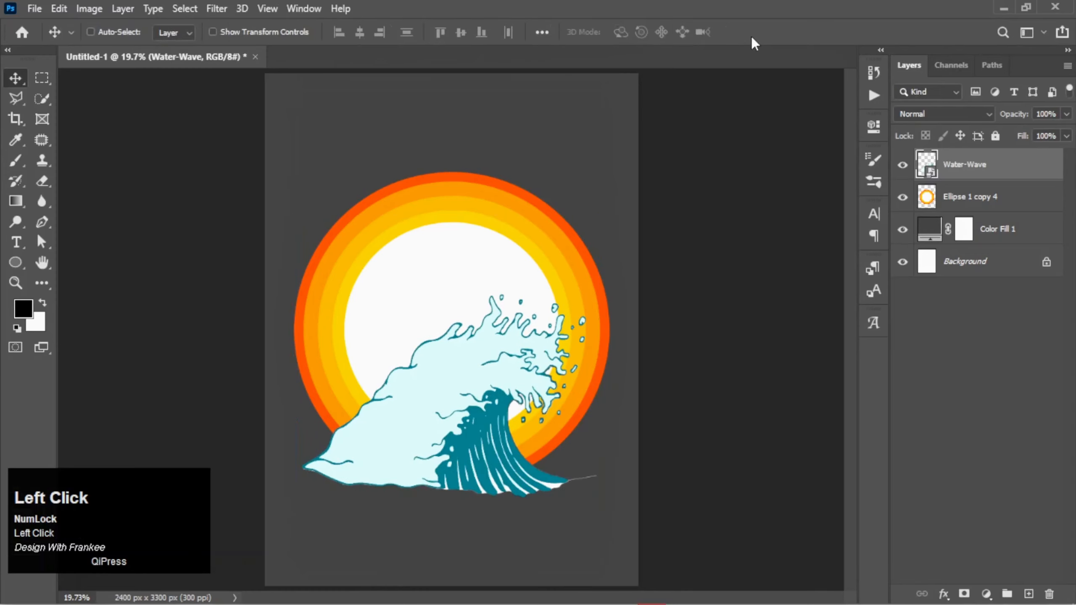
Scale the Water-Wave image up slightly to about 60% and move it up to about X 1139, Y 1885 px.
key("ctrl+t")
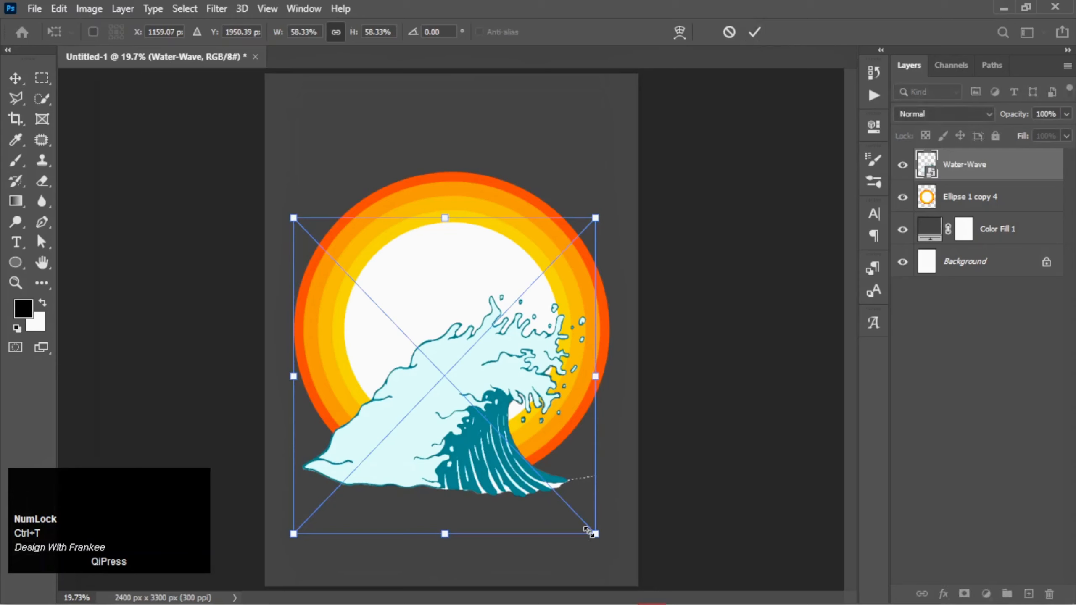
left_click_drag(590, 533, 594, 537)
left_click_drag(493, 417, 490, 407)
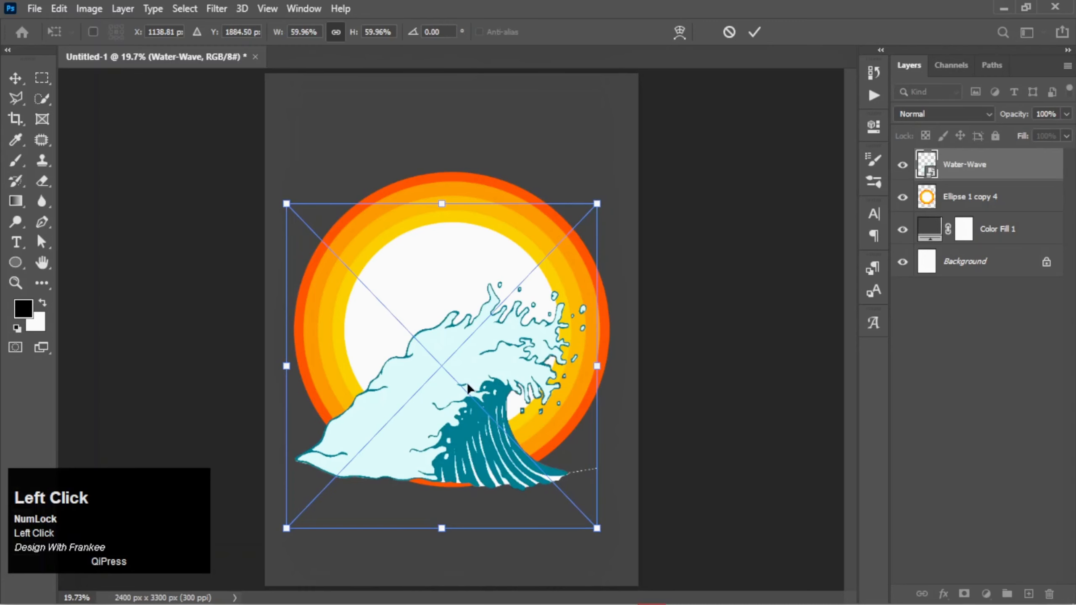
Warp the wave's bottom edge further down at both curve handles so it fully covers the lower rim of the circles.
right_click(454, 376)
left_click(489, 269)
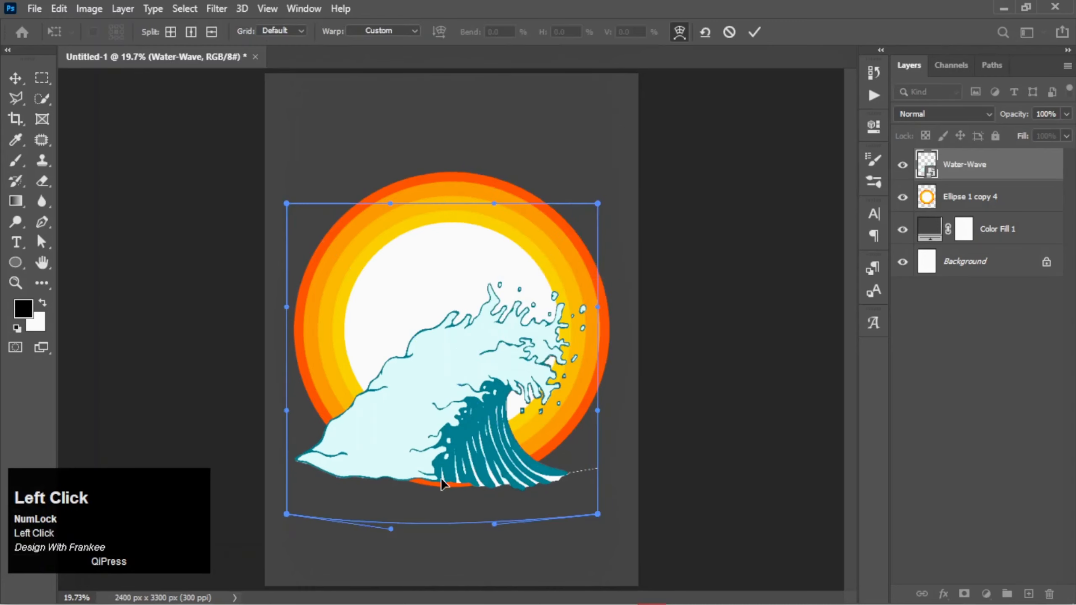
left_click_drag(391, 530, 388, 543)
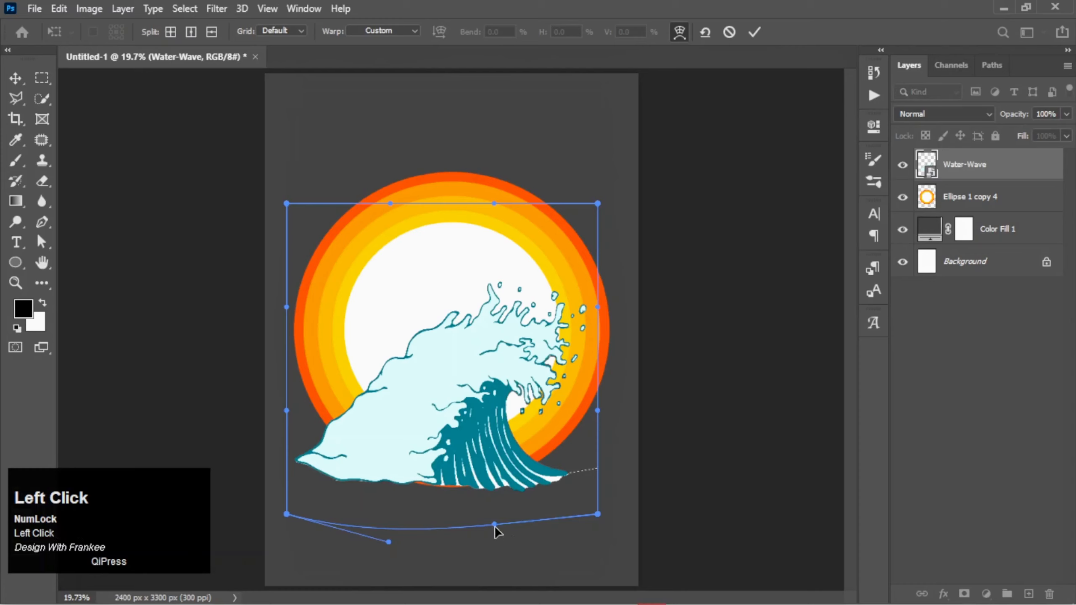
left_click_drag(495, 526, 510, 543)
left_click(756, 32)
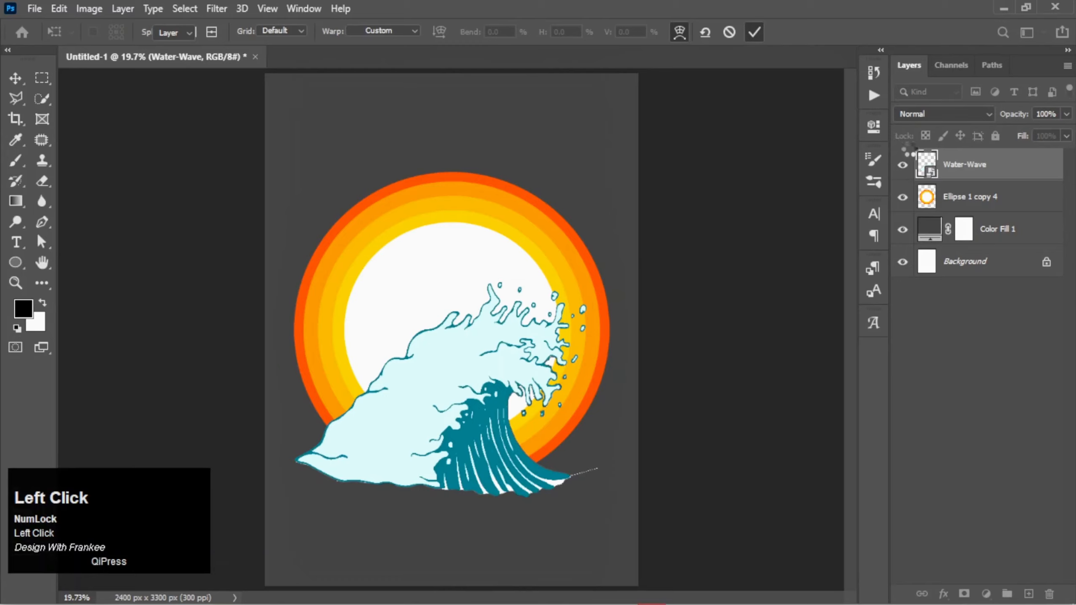
Clip the Water-Wave layer to the merged circles layer with a clipping mask.
right_click(966, 175)
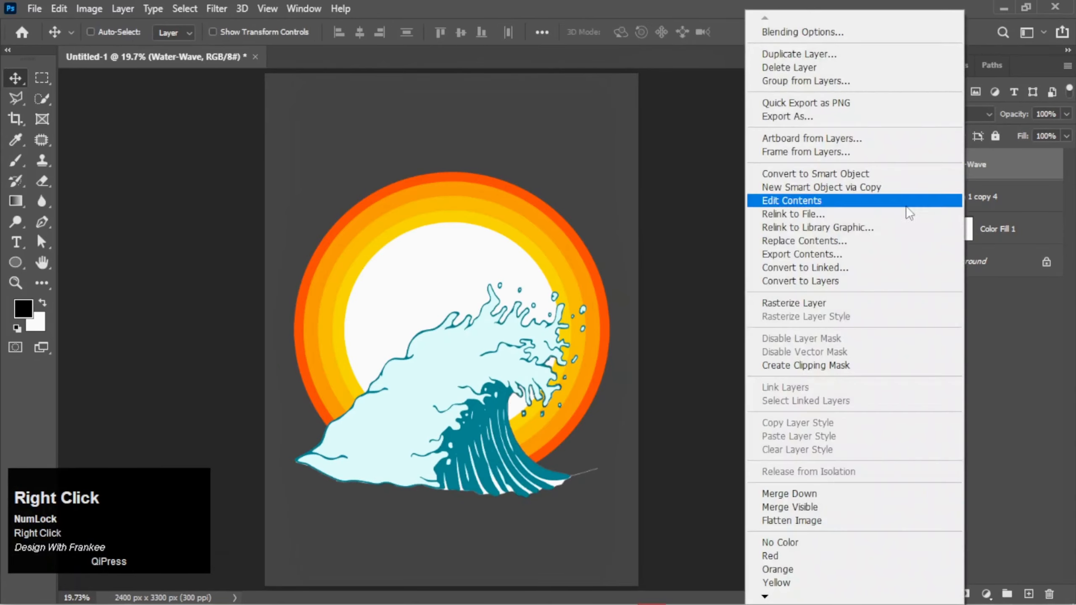
left_click(842, 365)
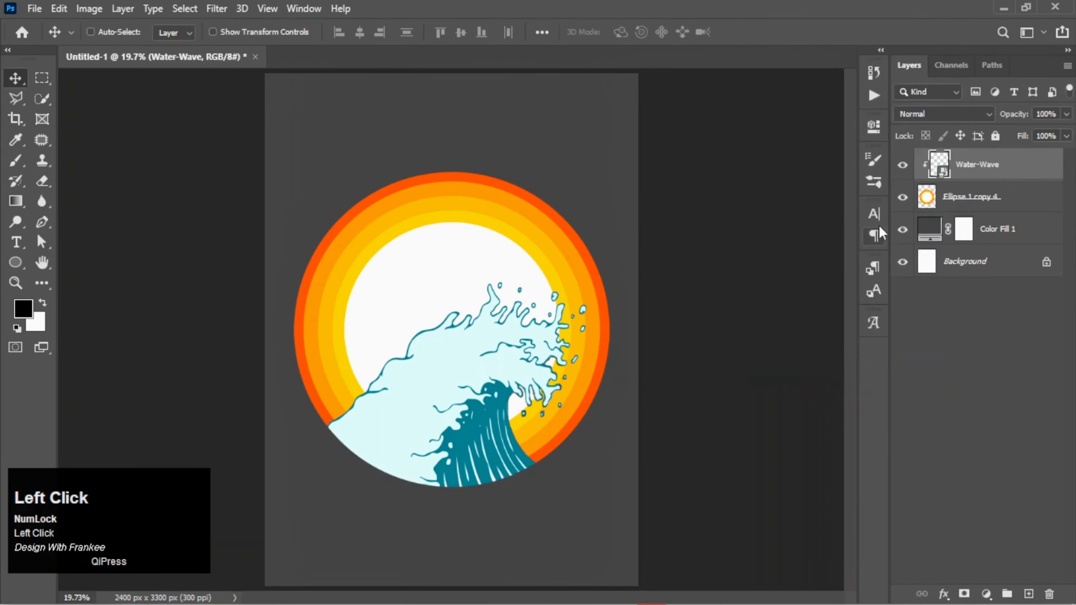
left_click(903, 168)
left_click(904, 167)
Place the Boy image from the Summer T-Shirt Design folder, scale it to about 11% and tilt it about -11° above the wave.
left_click(535, 593)
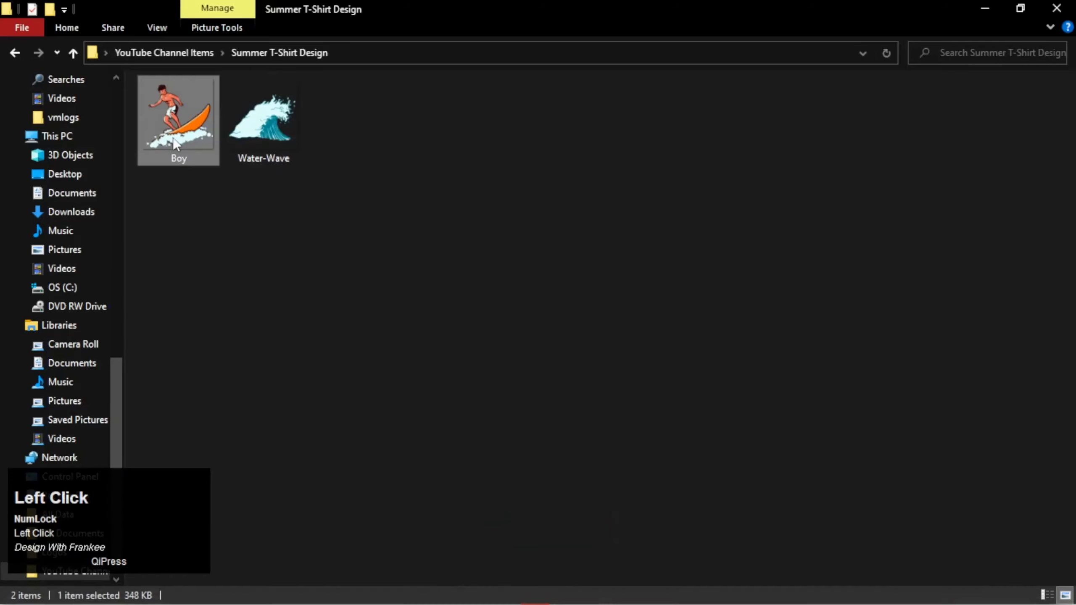
left_click_drag(174, 145, 497, 369)
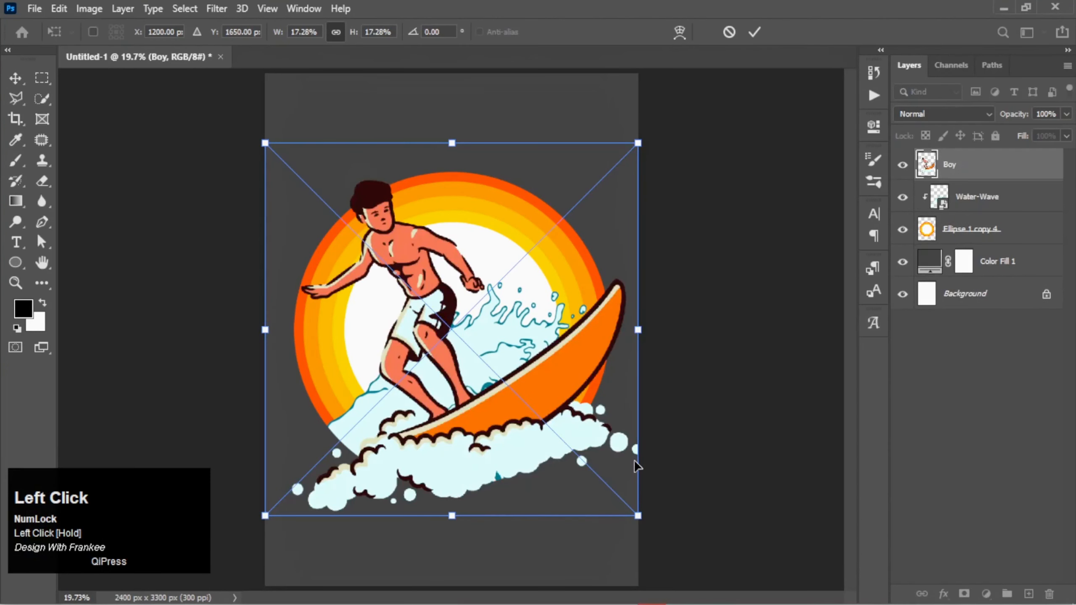
left_click_drag(638, 514, 570, 455)
left_click_drag(476, 384, 454, 324)
left_click_drag(571, 132, 551, 103)
left_click_drag(549, 102, 548, 100)
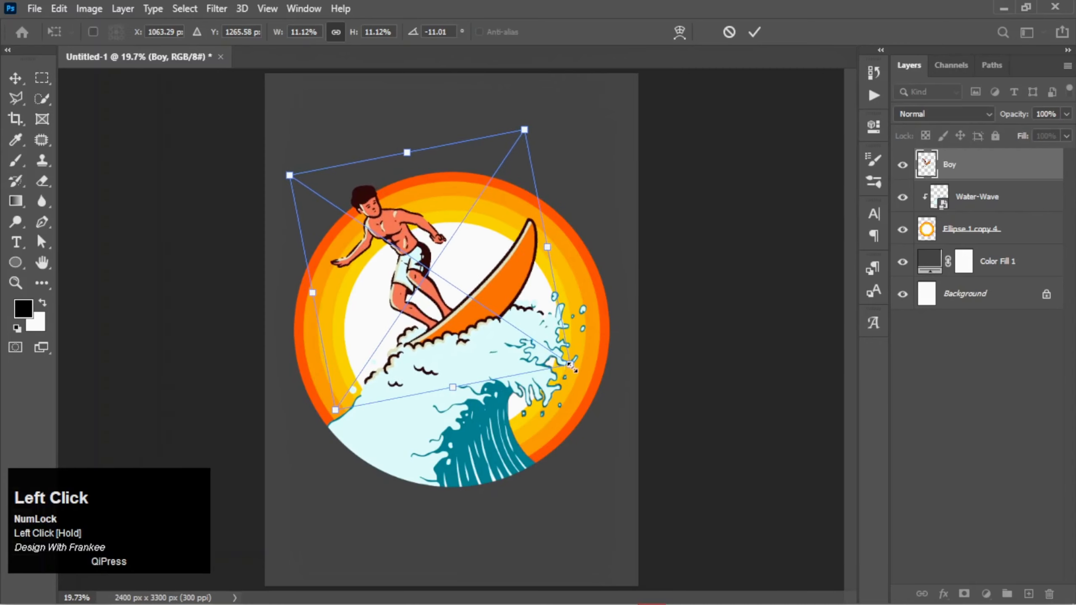
Fine-tune the Boy image to about 11.66% scale and -13.8° rotation at about X 979, Y 1276 px, and compare the design without it.
left_click_drag(571, 364, 573, 365)
left_click_drag(550, 96, 537, 90)
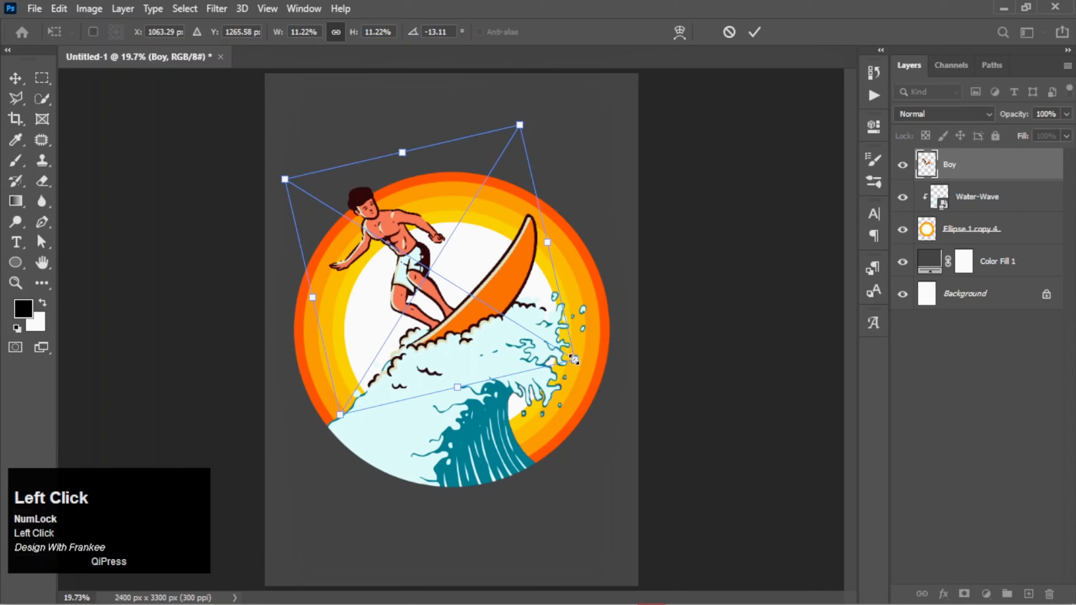
left_click_drag(575, 360, 580, 364)
left_click_drag(472, 316, 463, 324)
left_click_drag(521, 101, 521, 100)
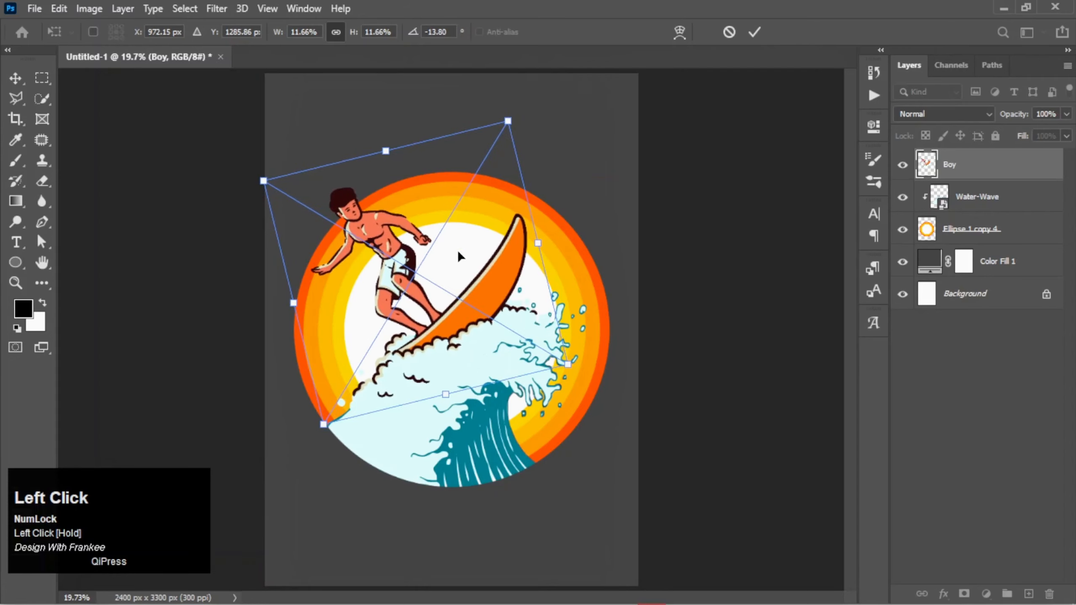
left_click_drag(441, 286, 440, 284)
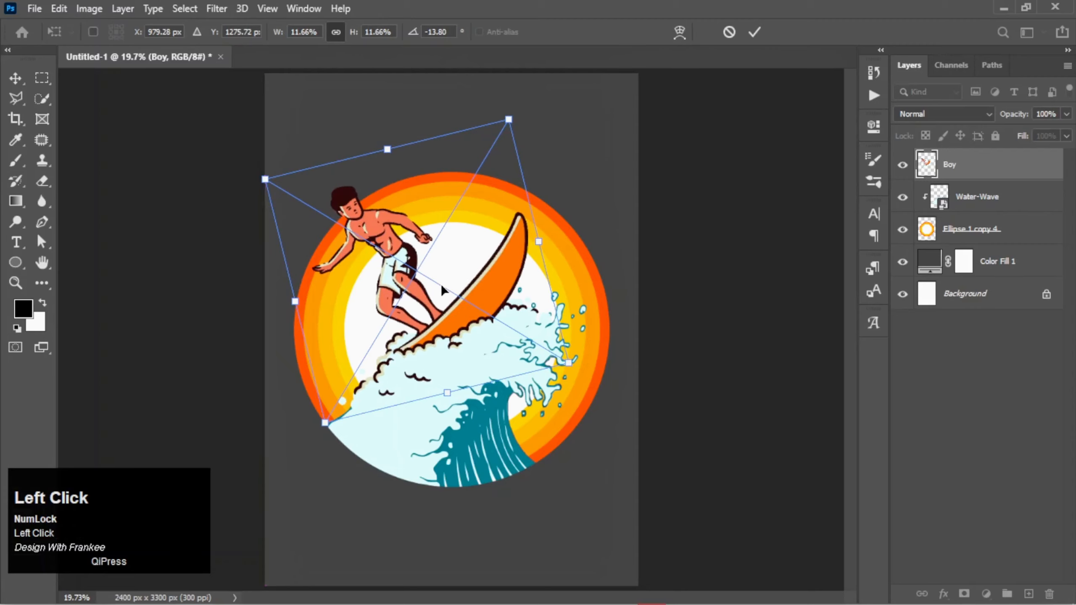
double_click(441, 284)
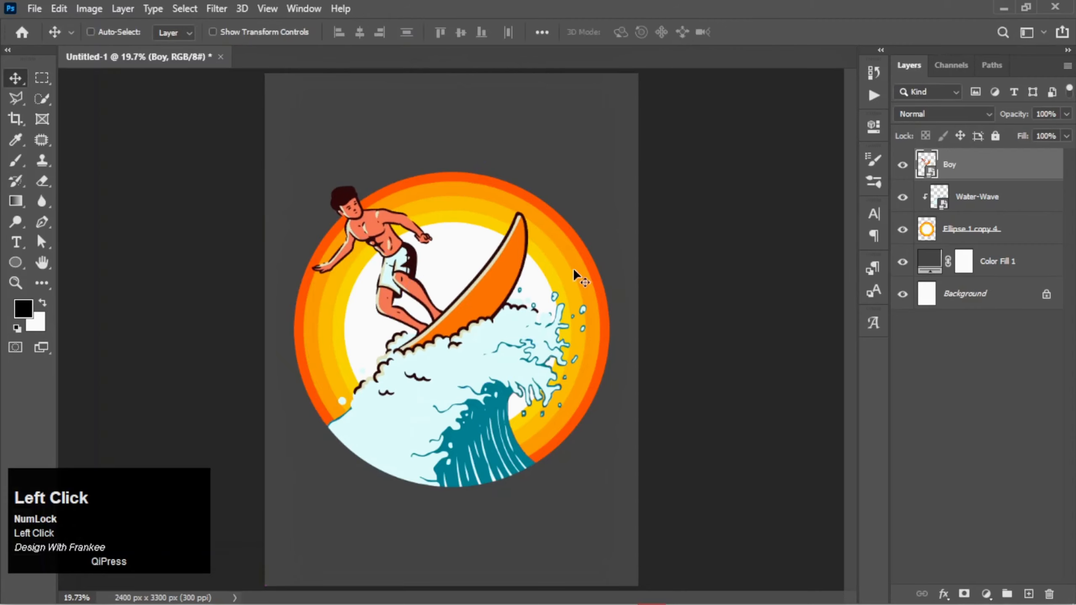
left_click(903, 165)
left_click(903, 165)
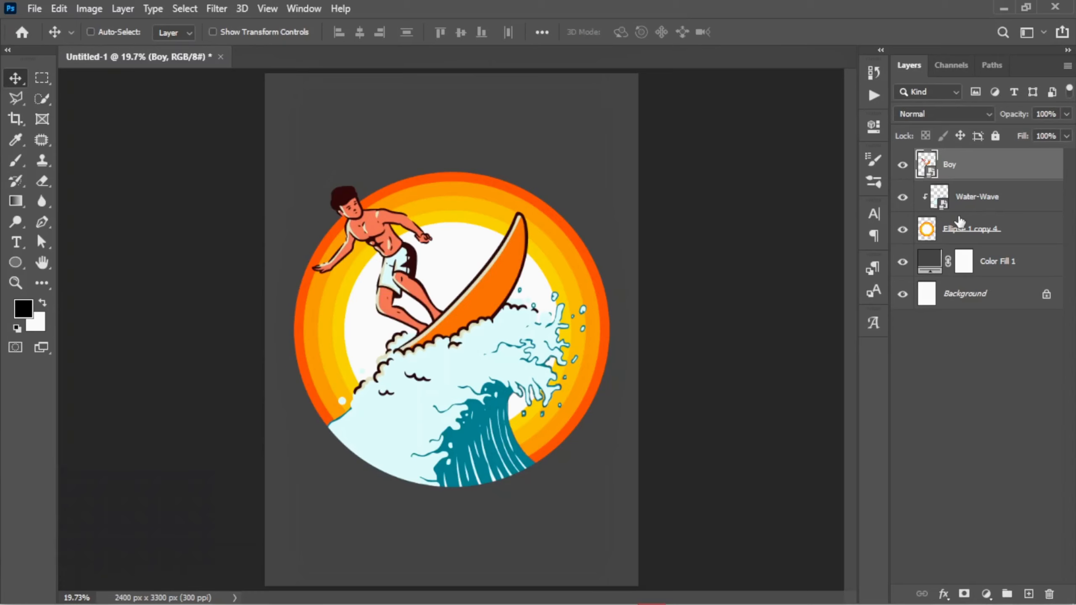
Add the black text "Summer" in Billy Ohio Regular, 66 pt, over the lower part of the circles.
key("t")
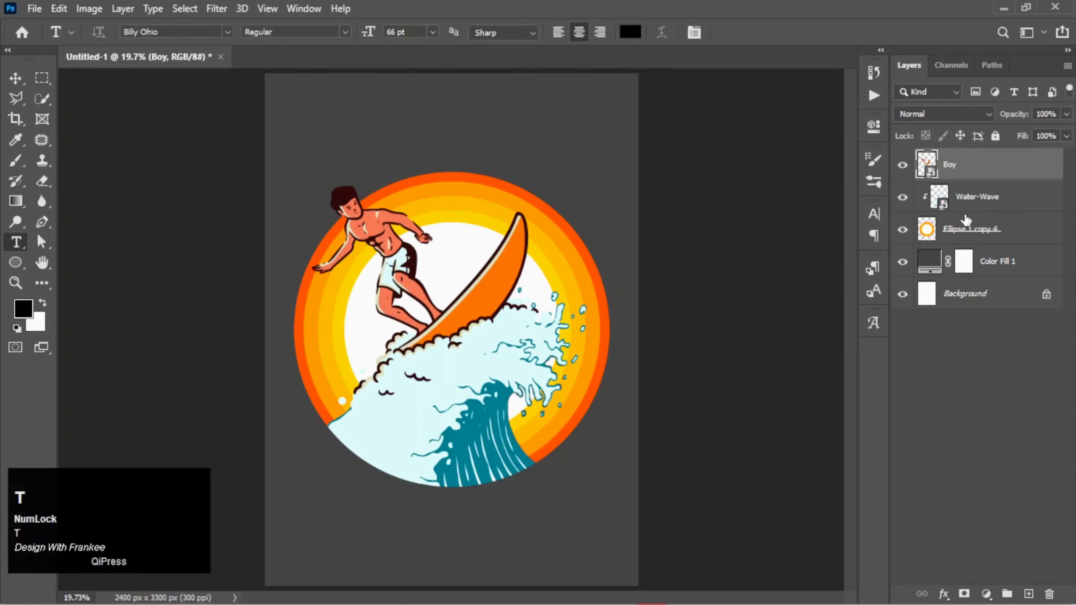
left_click(444, 462)
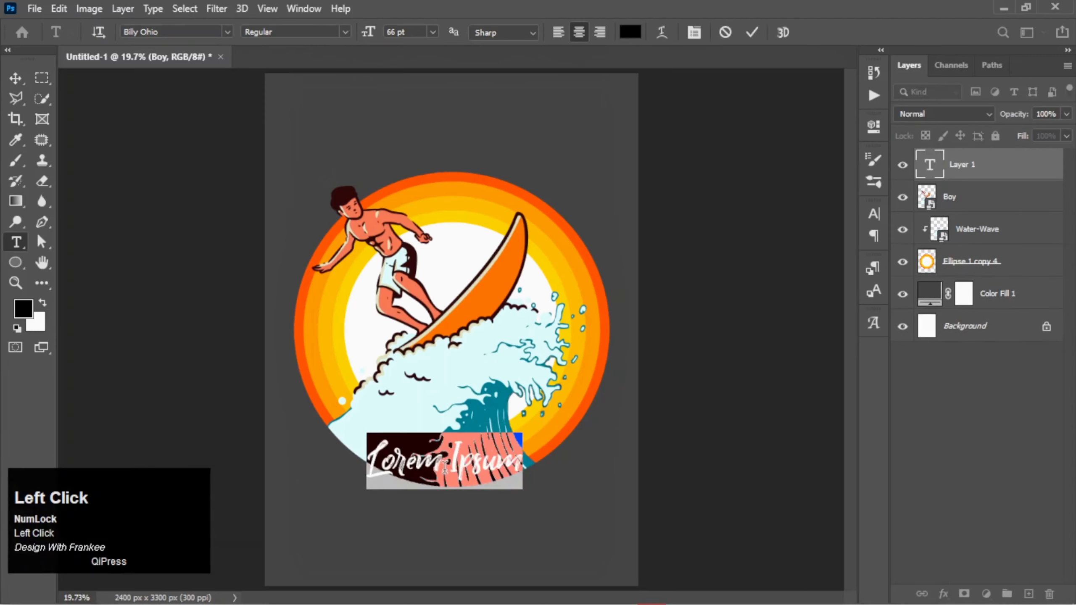
type("S")
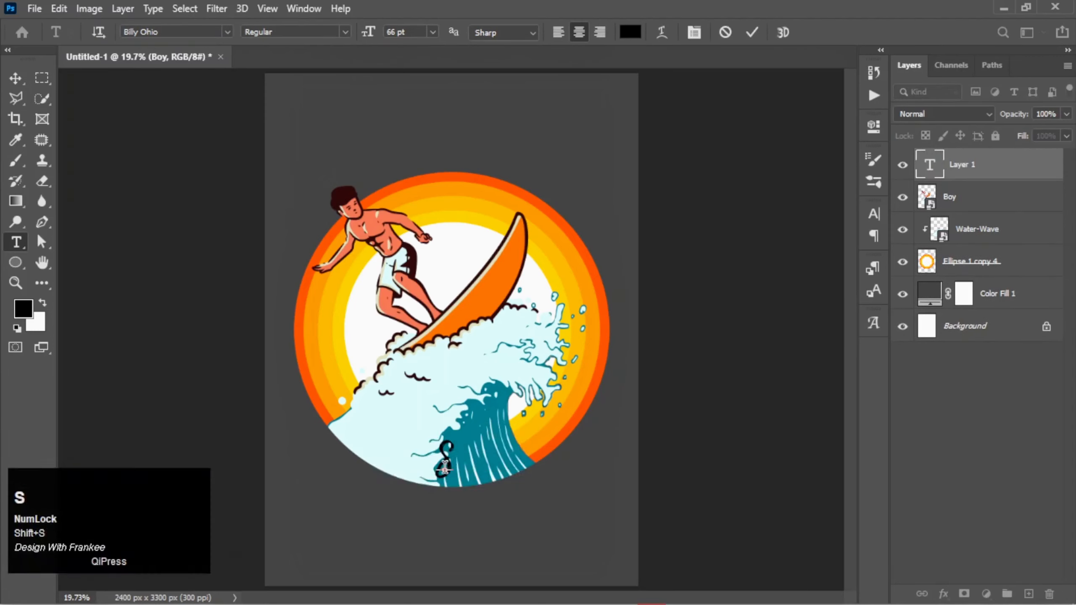
type("ummer")
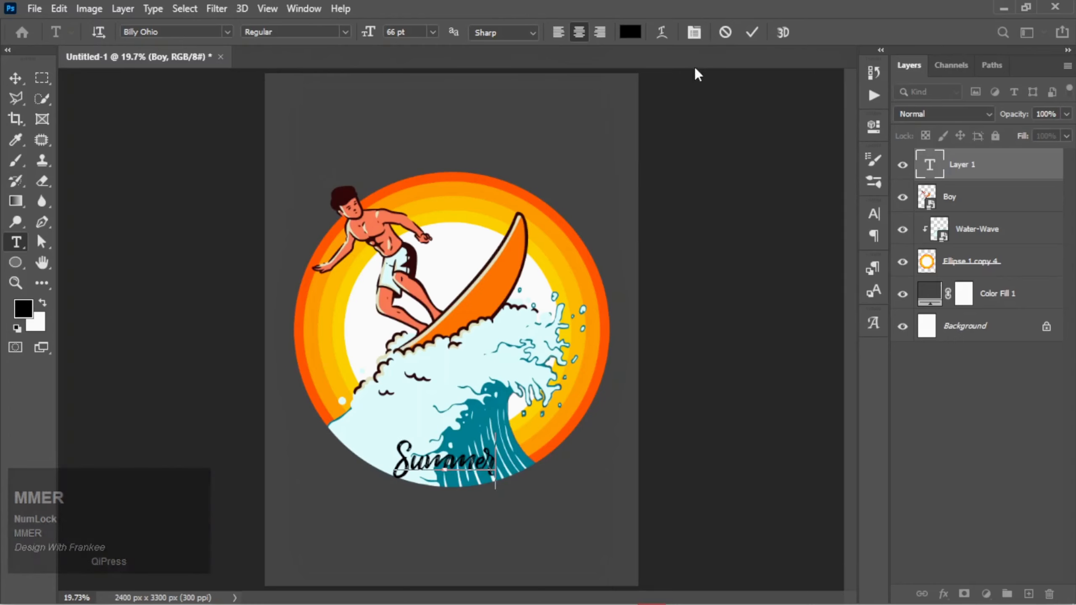
left_click(753, 38)
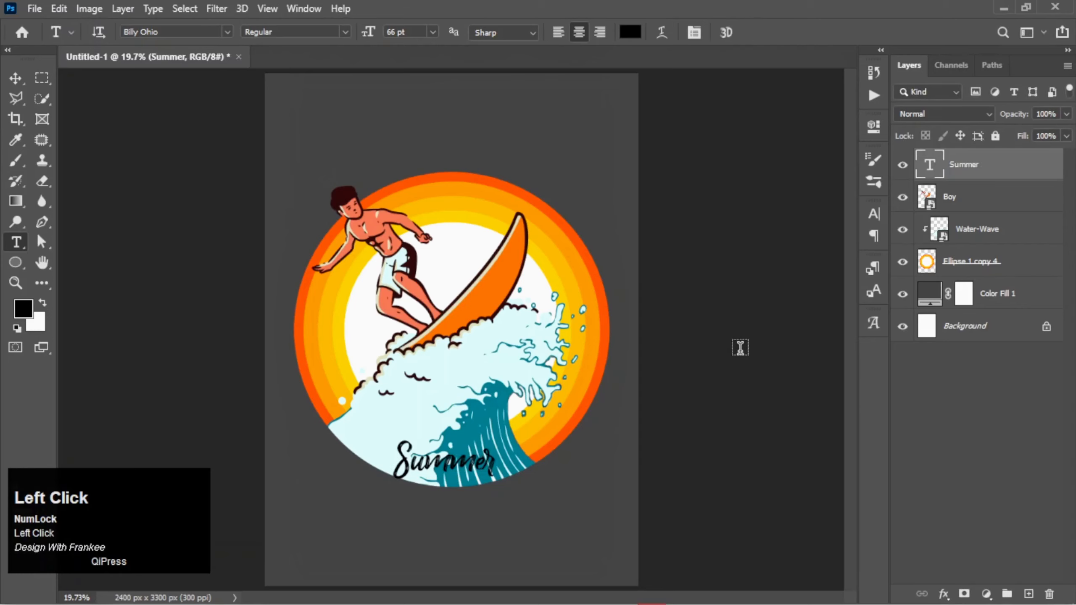
Scale the "Summer" text to about 268%, move it up slightly, and duplicate it above itself at about X 1165, Y 2063 px.
key("v")
key("ctrl+t")
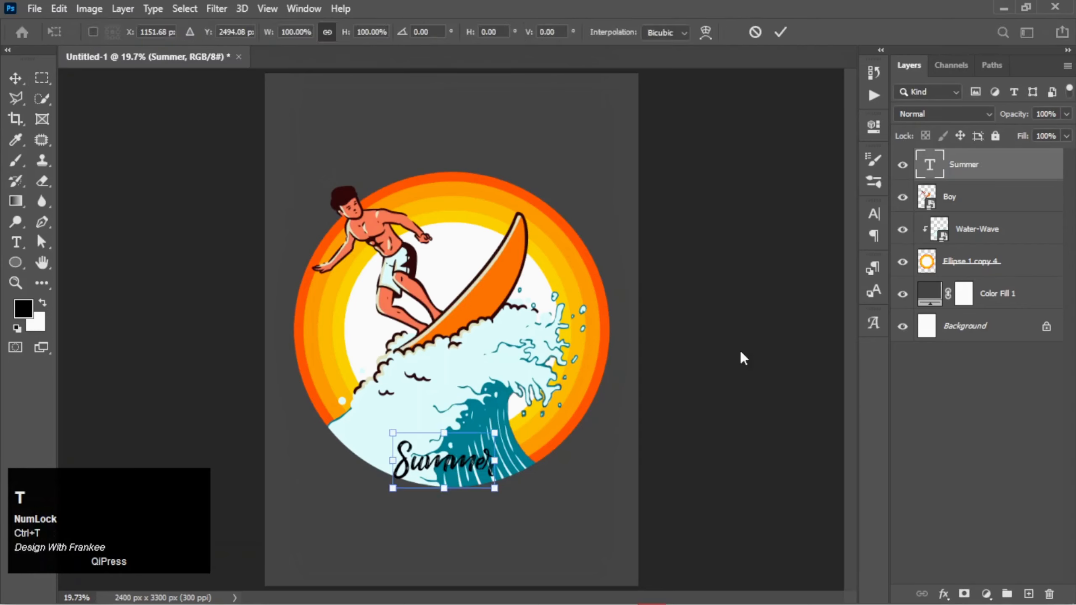
left_click_drag(496, 488, 581, 536)
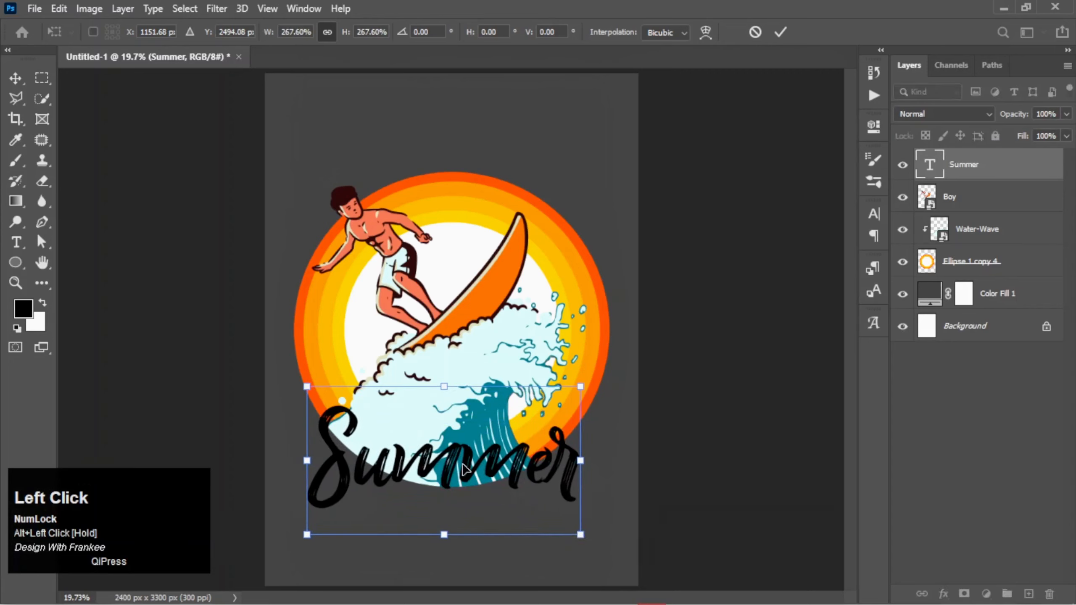
left_click_drag(463, 466, 465, 407)
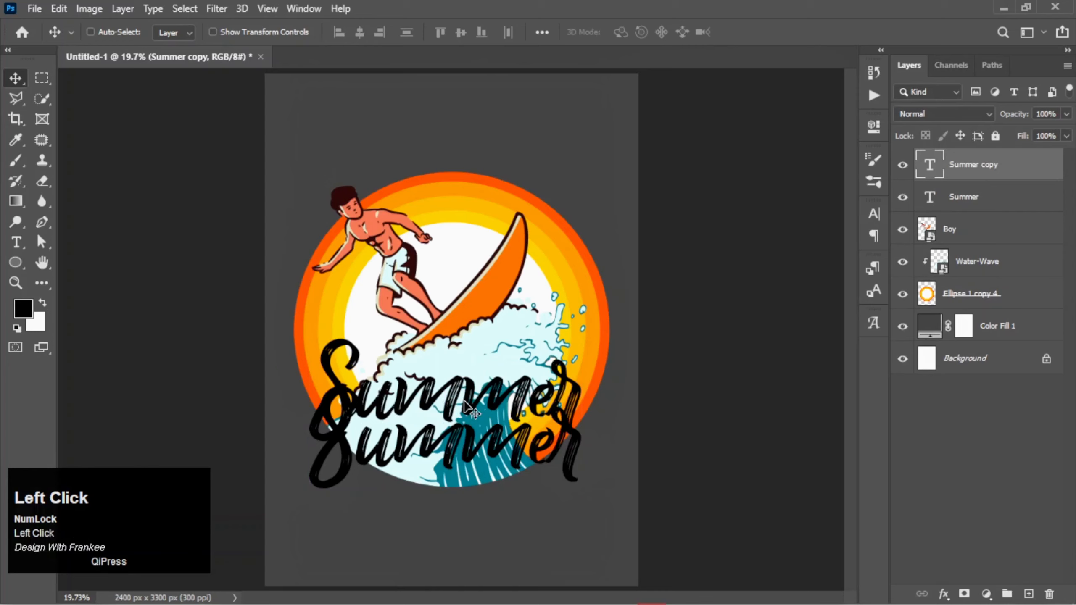
Shrink the upper "Summer" copy to about 61 pt and position it just above the large "Summer" text.
key("ctrl+t")
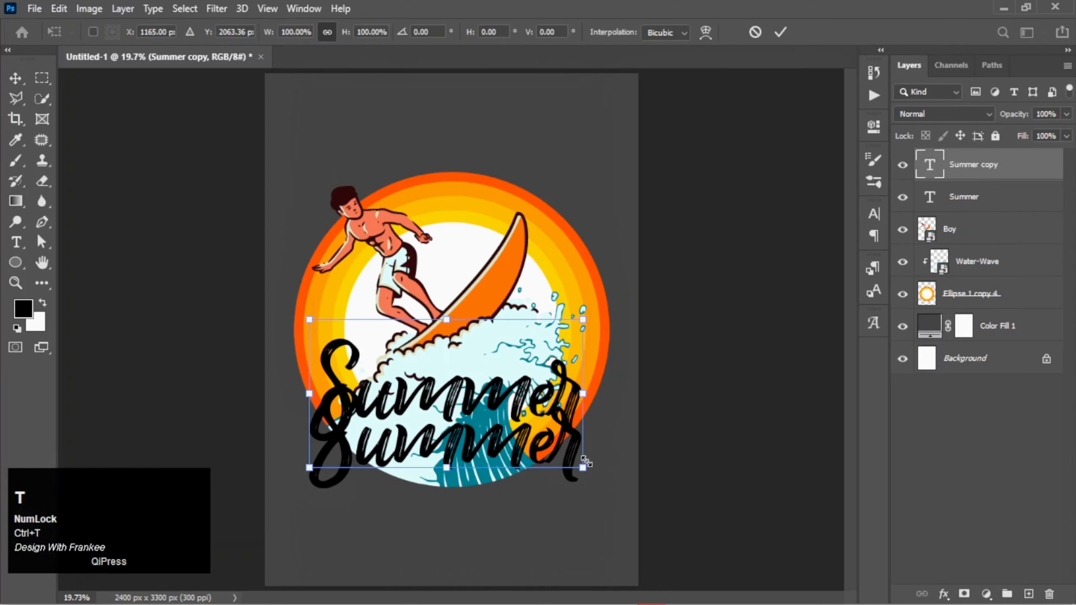
left_click_drag(584, 468, 514, 418)
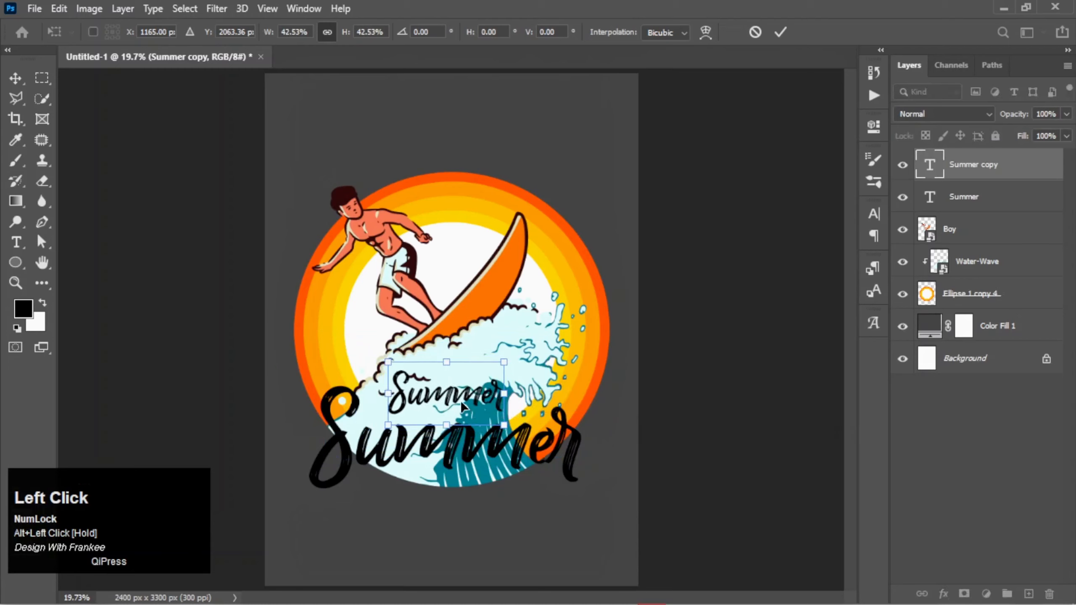
left_click_drag(456, 400, 475, 431)
Replace the wording of the small "Summer" copy with "Hello".
double_click(452, 417)
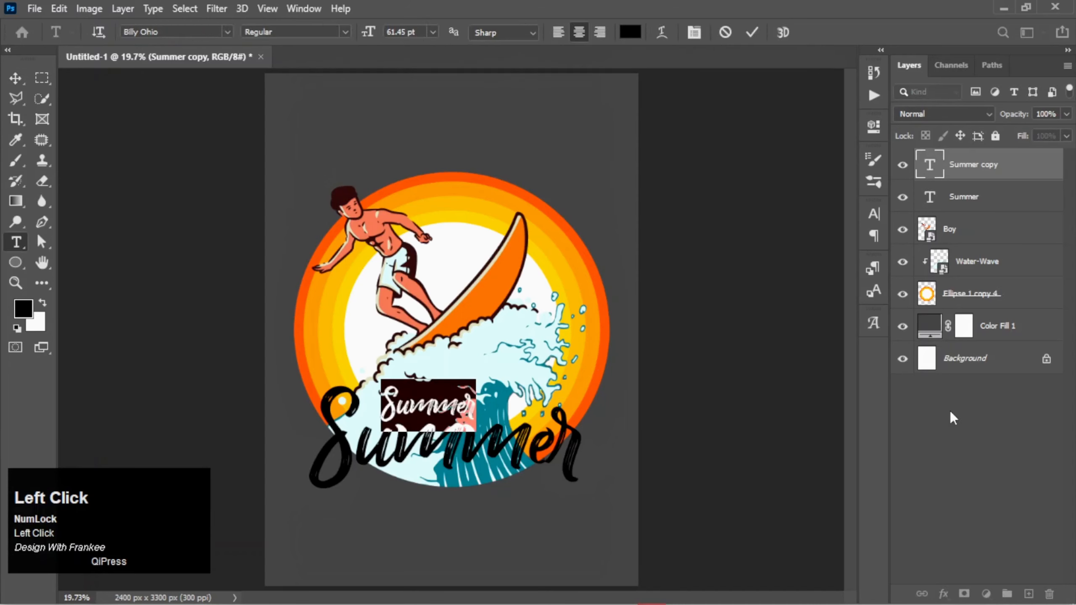
type("He")
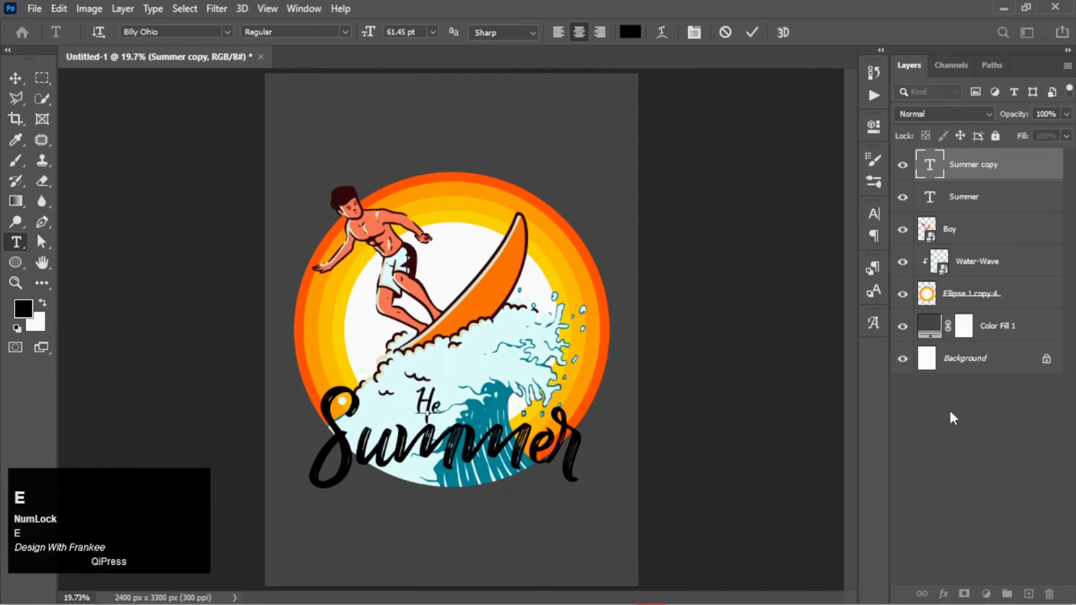
type("llo")
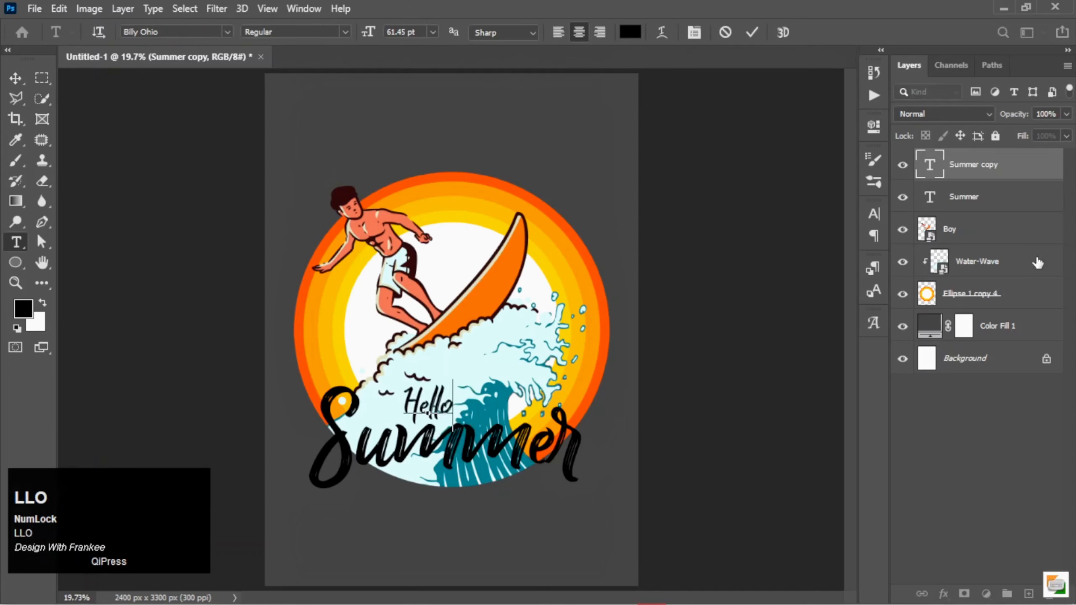
left_click(753, 33)
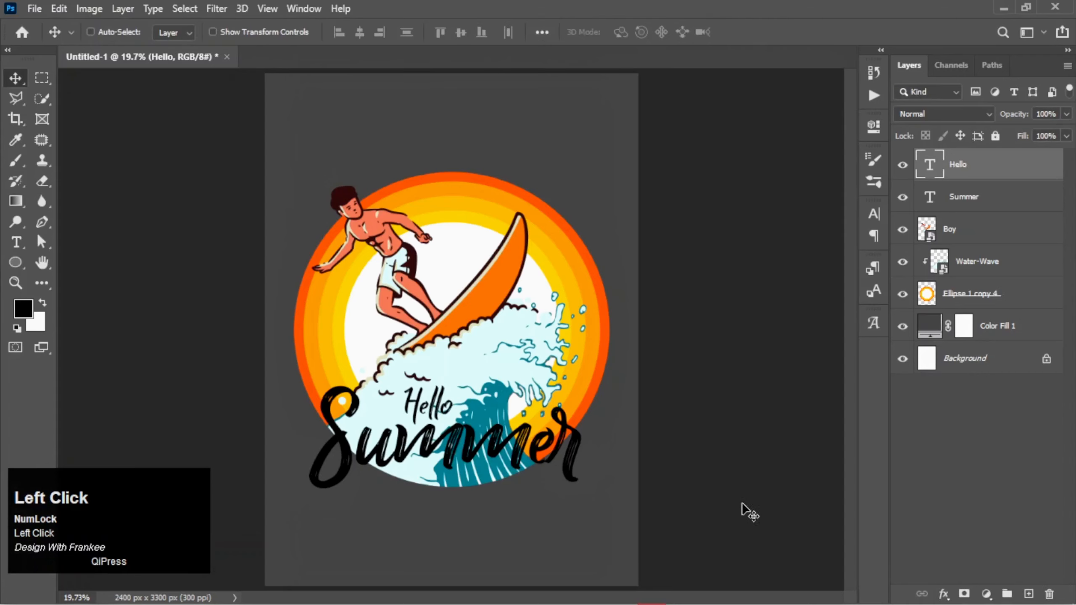
Move the "Hello" text beside the top of the S at about X 808, Y 2167 px and scale it to about 60%.
left_click_drag(430, 407, 392, 412)
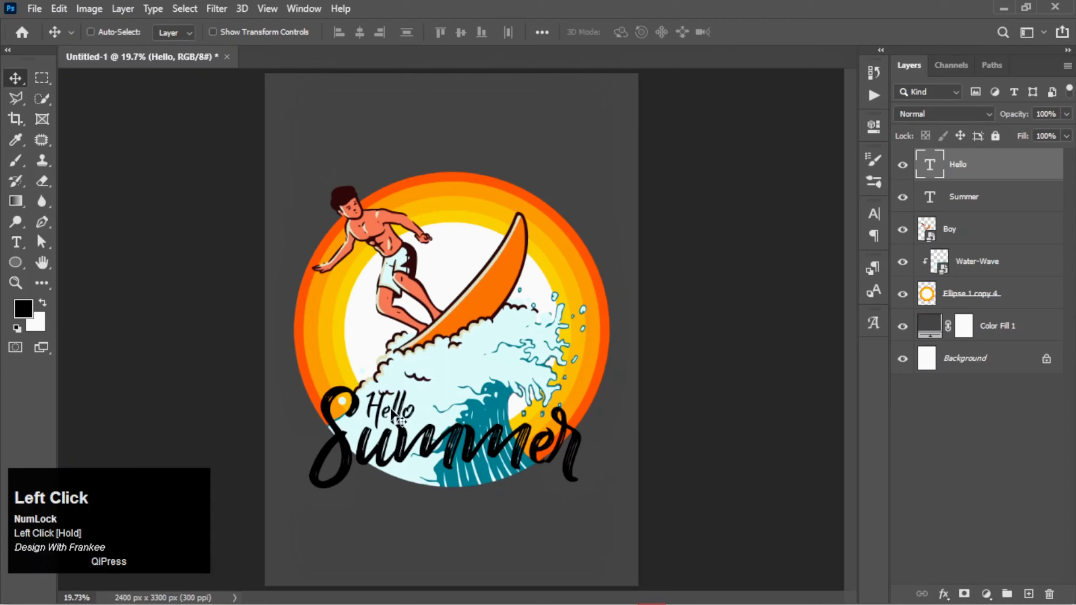
key("ctrl+t")
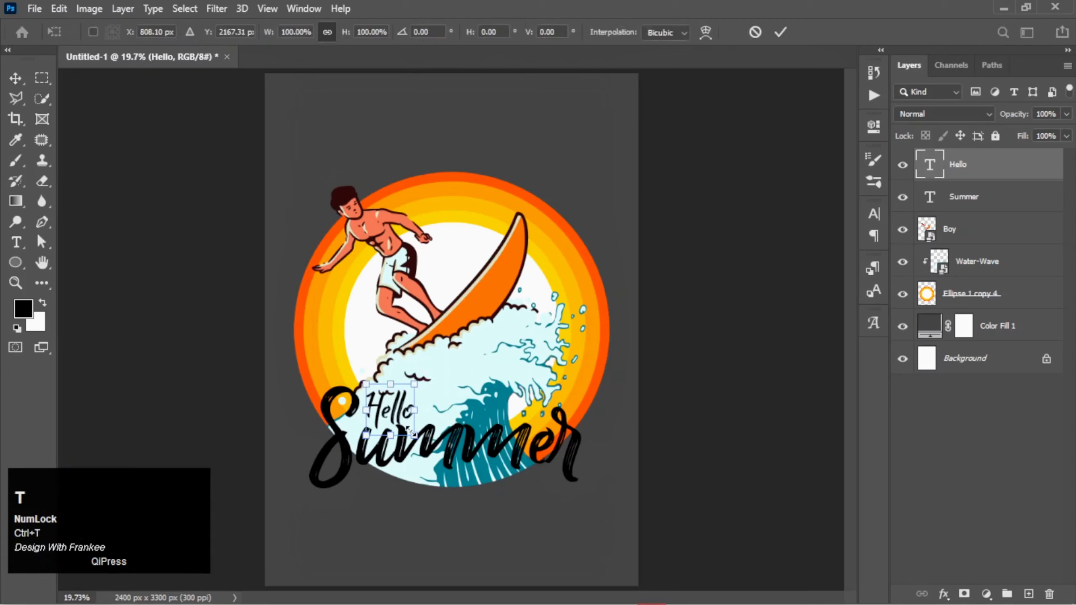
left_click_drag(415, 436, 406, 425)
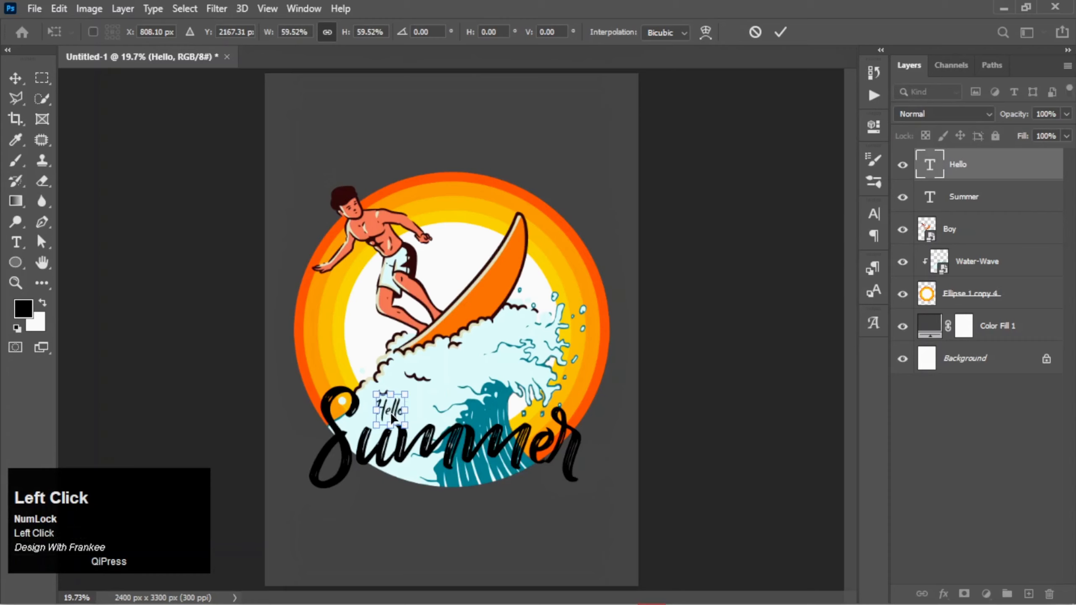
double_click(391, 417)
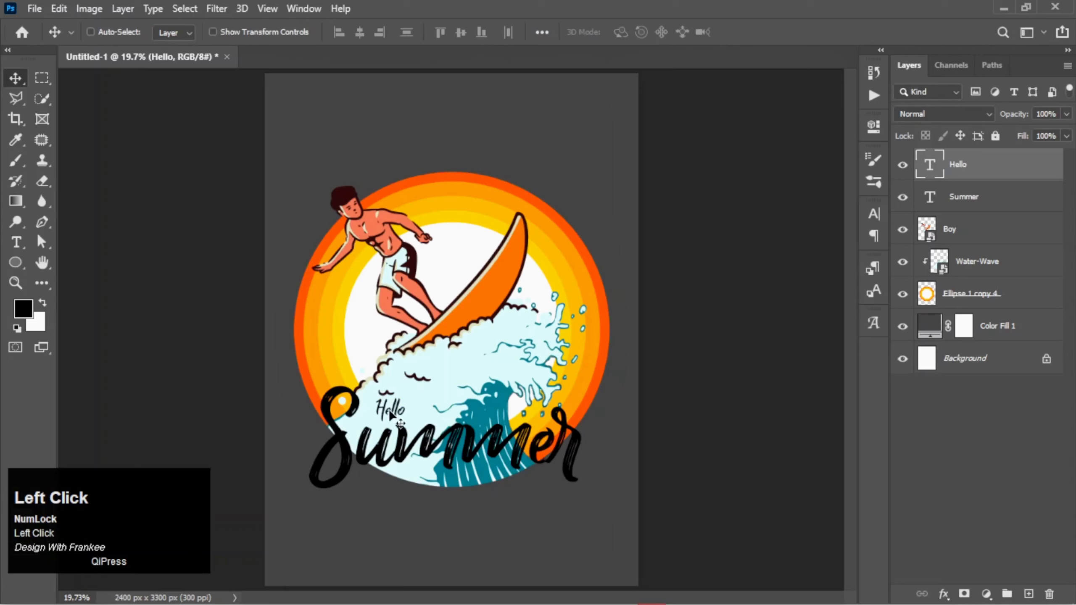
Move "Hello" closer to the S at about X 772, Y 2176 px and enlarge it to about 139%.
mouse_move(390, 414)
left_mouse_down()
mouse_move(380, 415)
mouse_move(400, 433)
mouse_move(387, 417)
left_mouse_up()
key("ctrl+t")
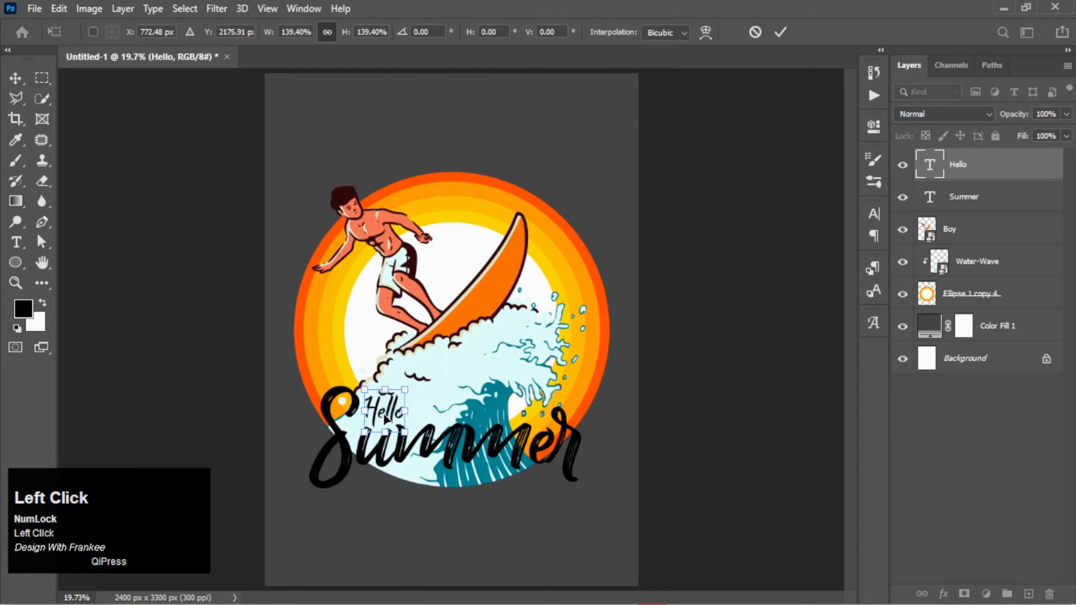
key("Return")
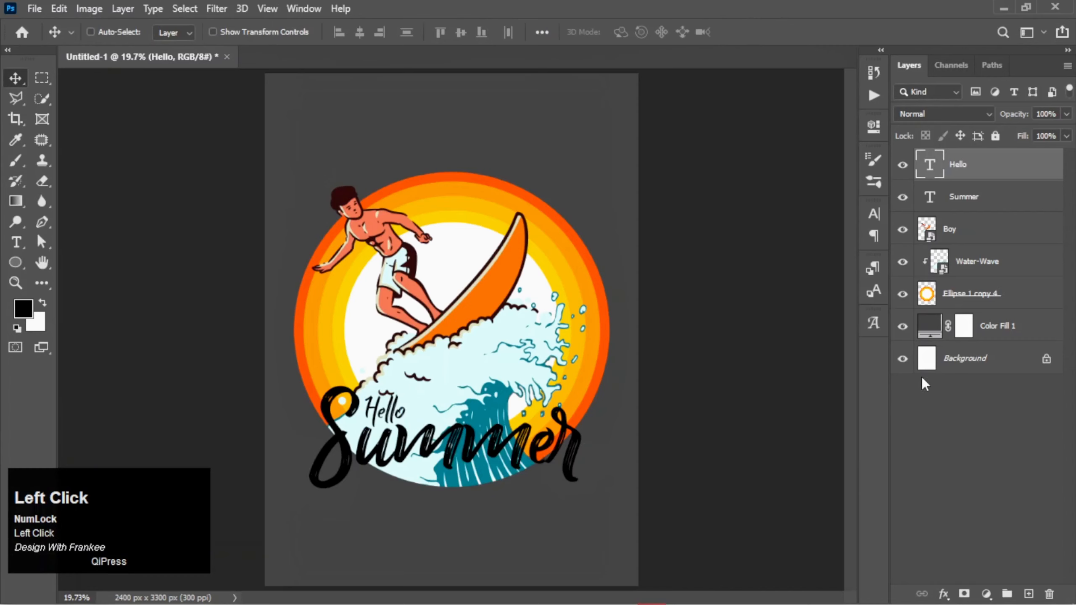
Hide the Hello layer and add a Gradient Overlay layer style to the Summer text layer.
left_click(903, 165)
left_click(955, 199)
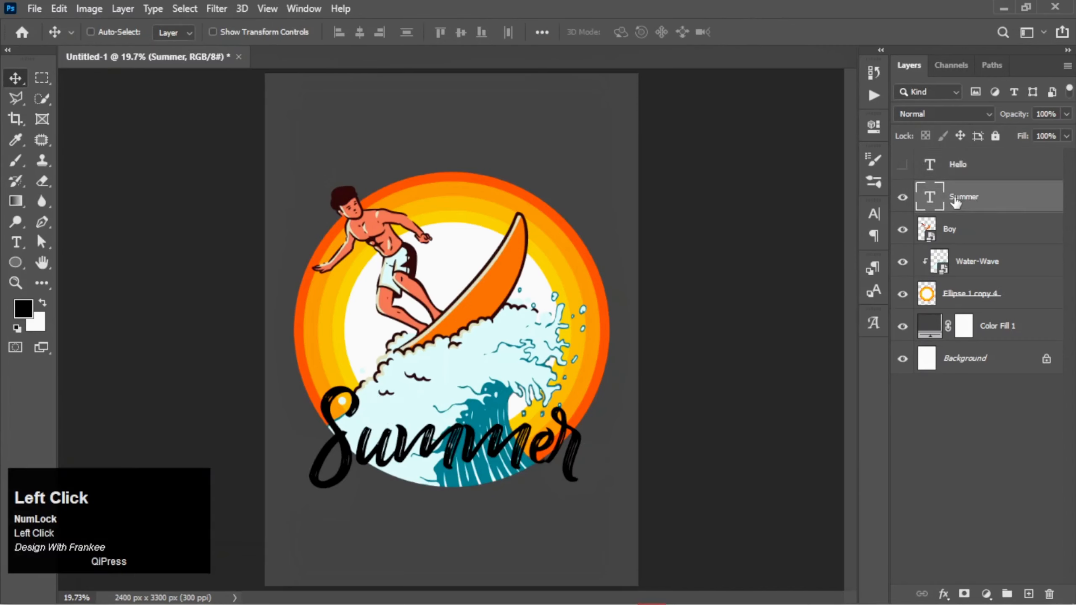
left_click(943, 596)
left_click(964, 444)
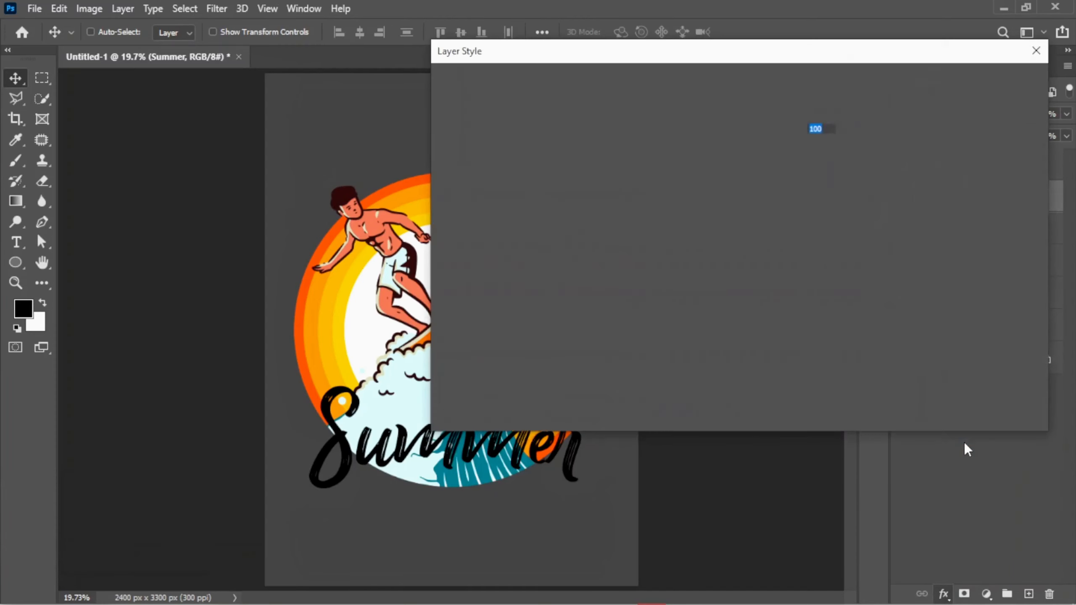
left_click(494, 293)
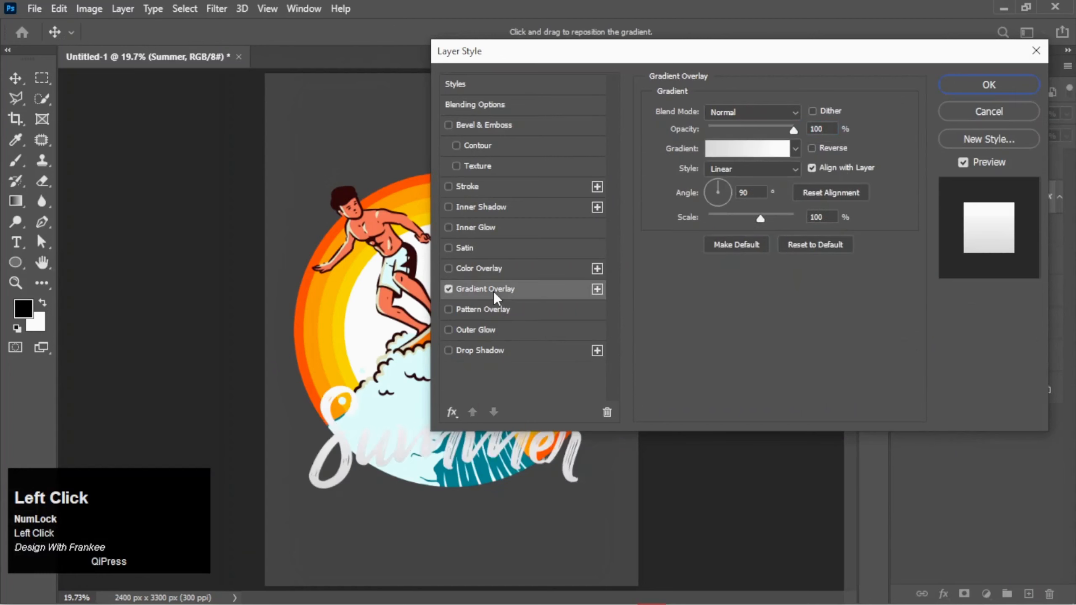
Set the start stop of the Summer overlay gradient to red ff3000, starting from the sun's outer ring colour.
left_click_drag(644, 59, 745, 32)
left_click(847, 126)
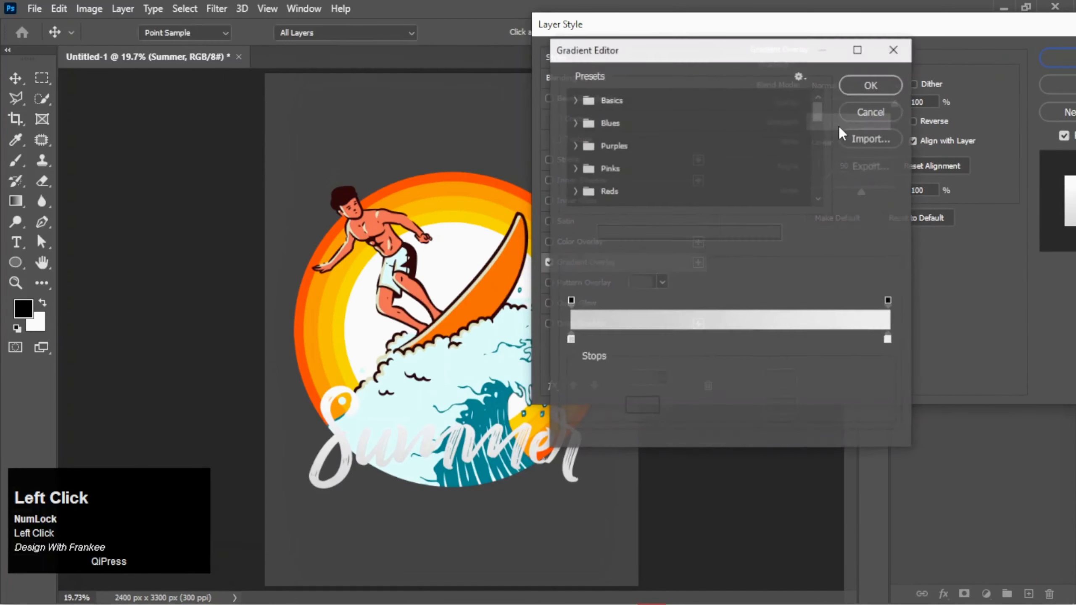
left_click(570, 339)
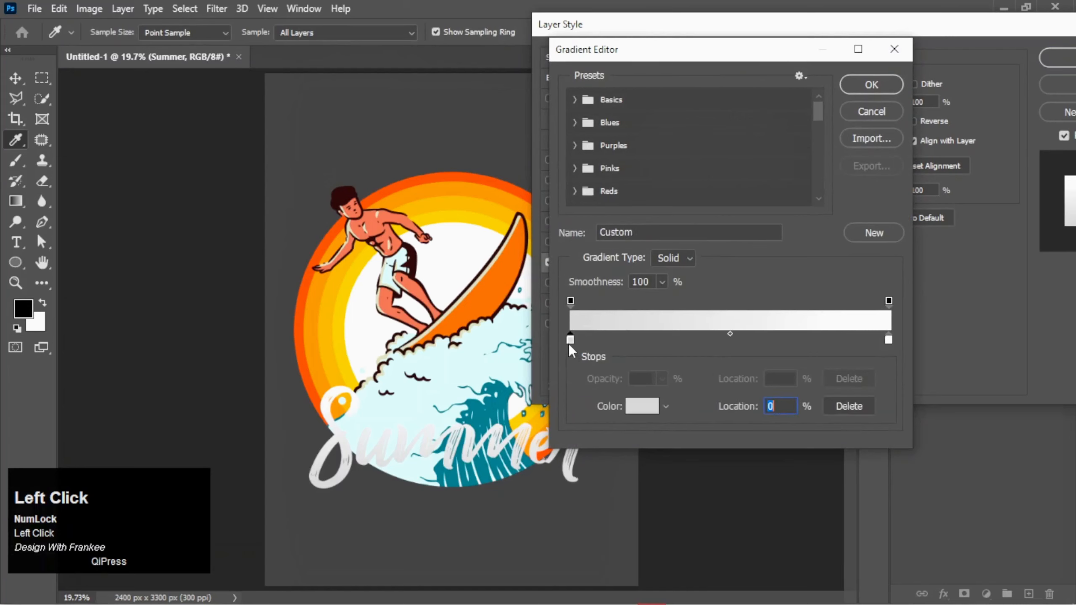
left_click(638, 409)
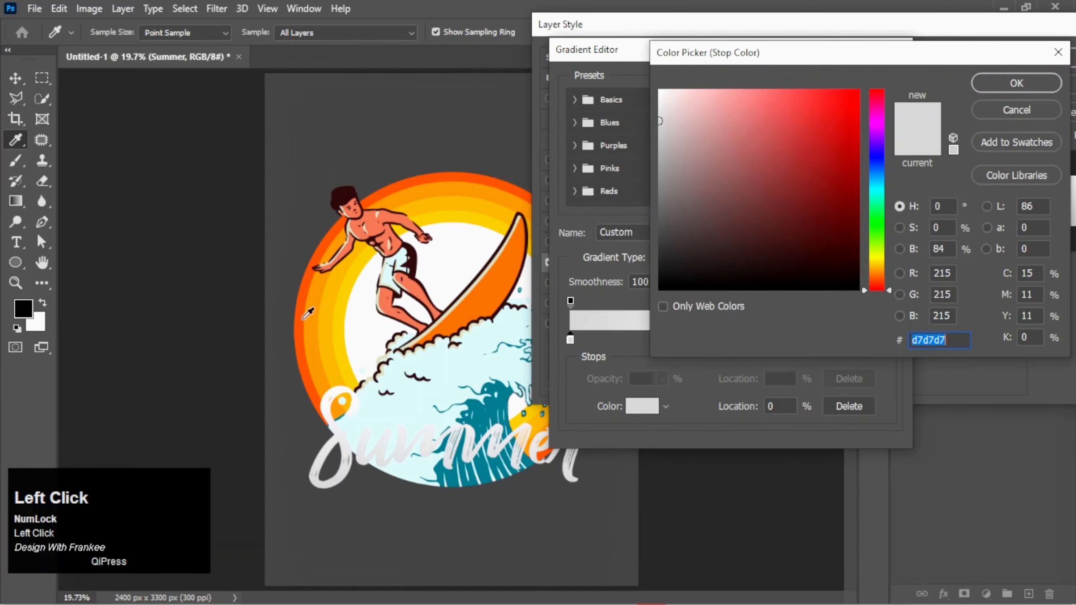
left_click(306, 316)
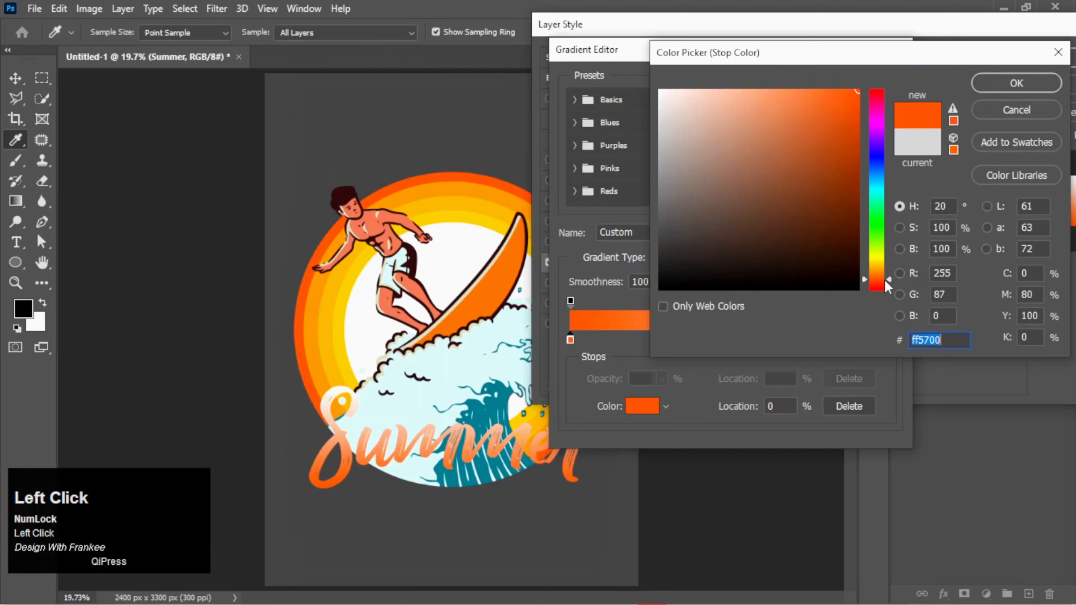
left_click_drag(891, 277, 892, 285)
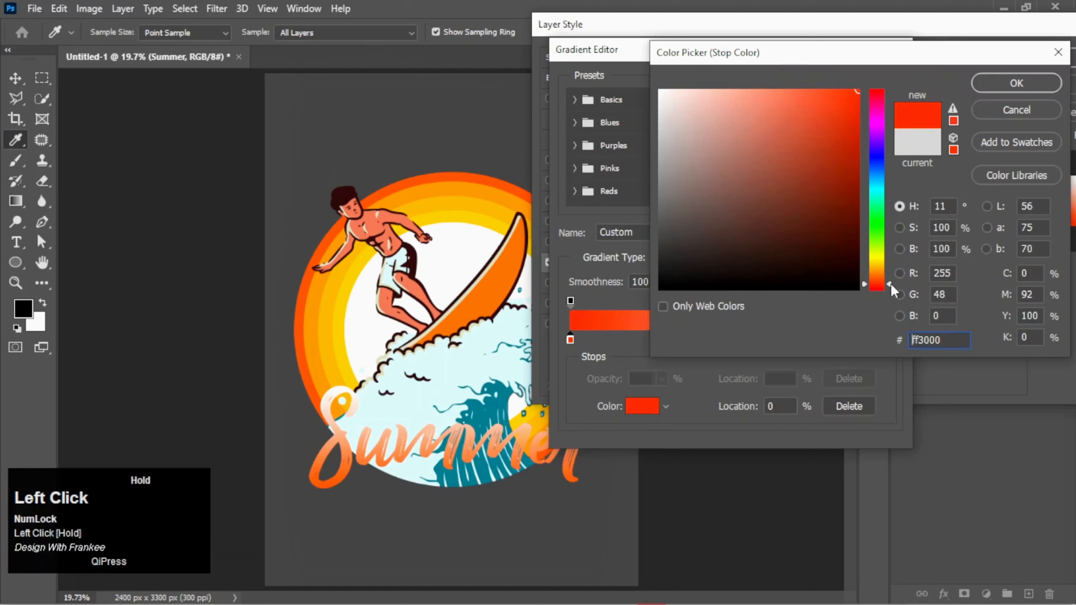
left_click(1004, 82)
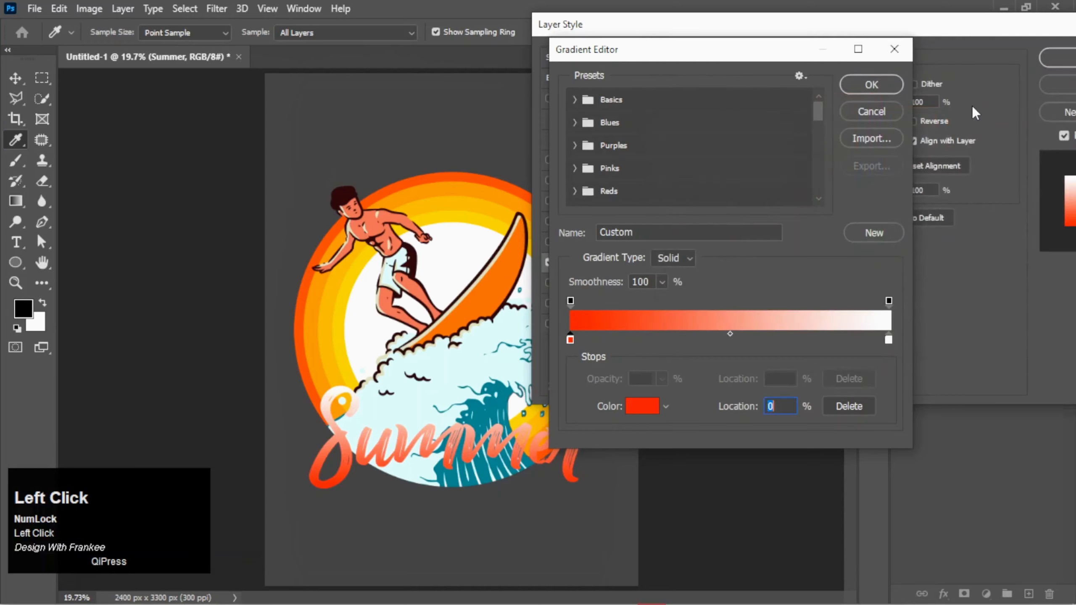
Set the gradient's end stop at location 100% to a saturated orange based on the sun's ring colours and accept the gradient.
left_click(888, 340)
left_click(642, 406)
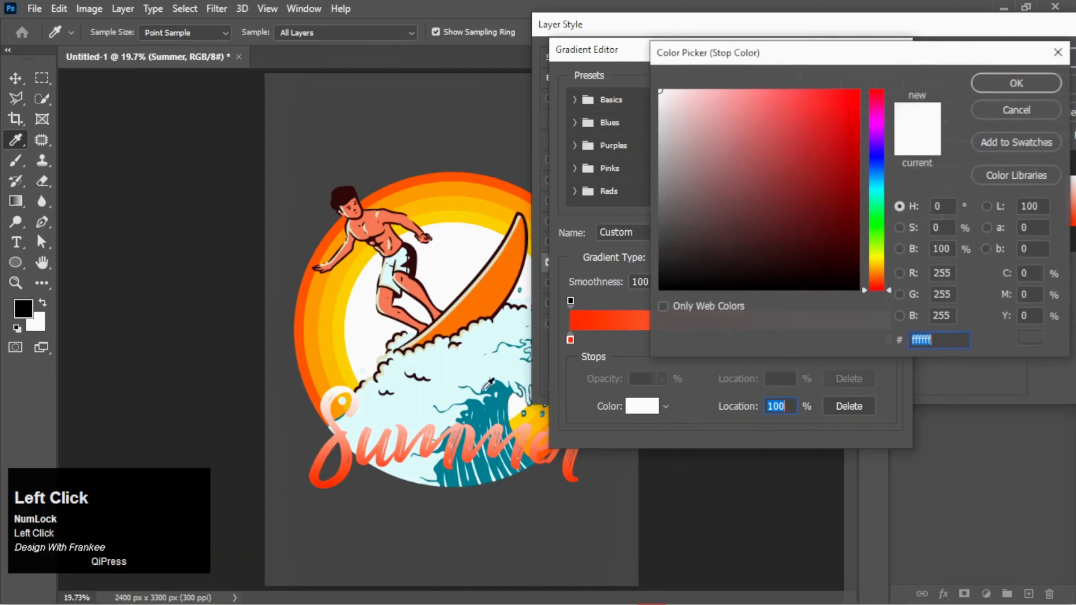
left_click(314, 339)
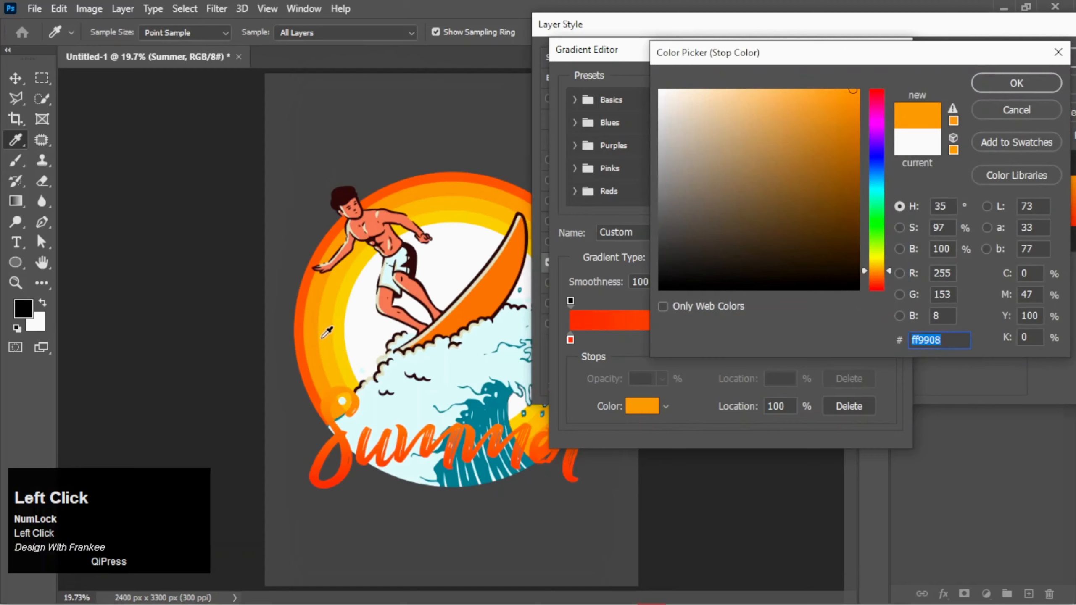
left_click(323, 338)
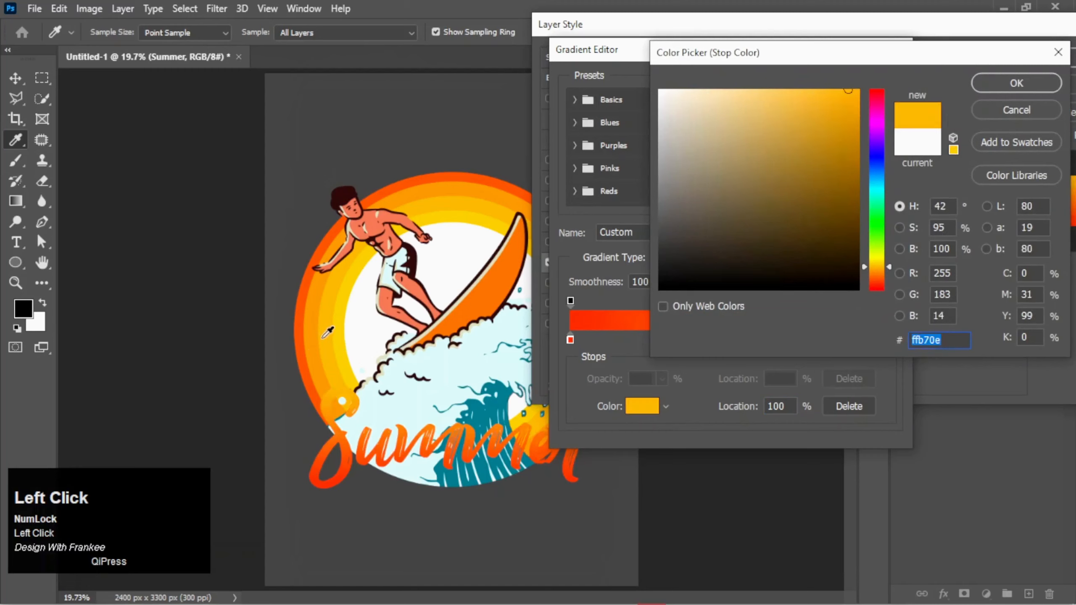
left_click(858, 91)
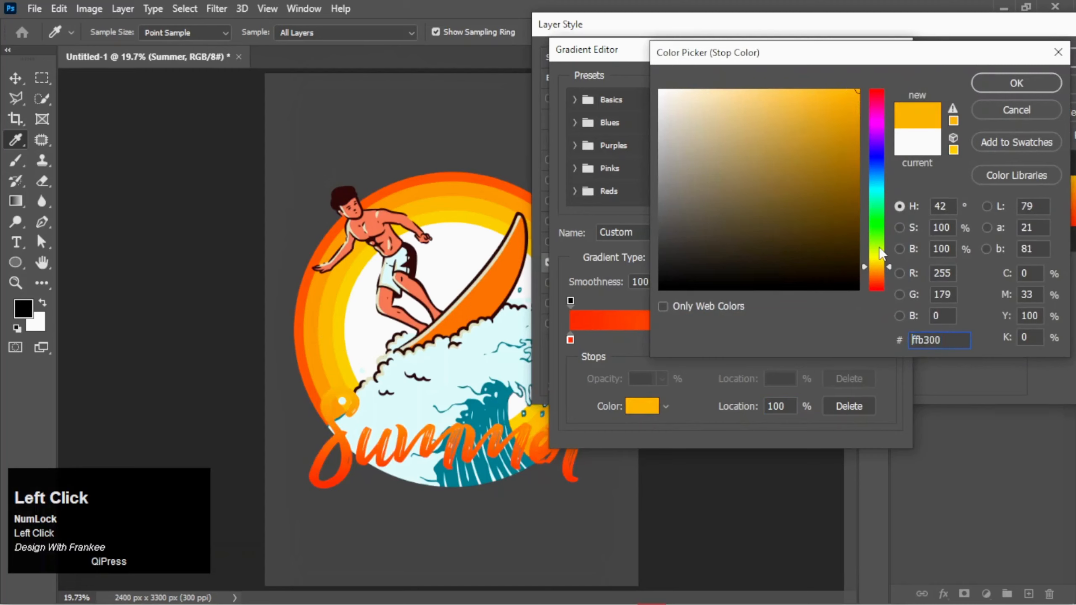
left_click_drag(888, 265, 888, 270)
left_click(991, 82)
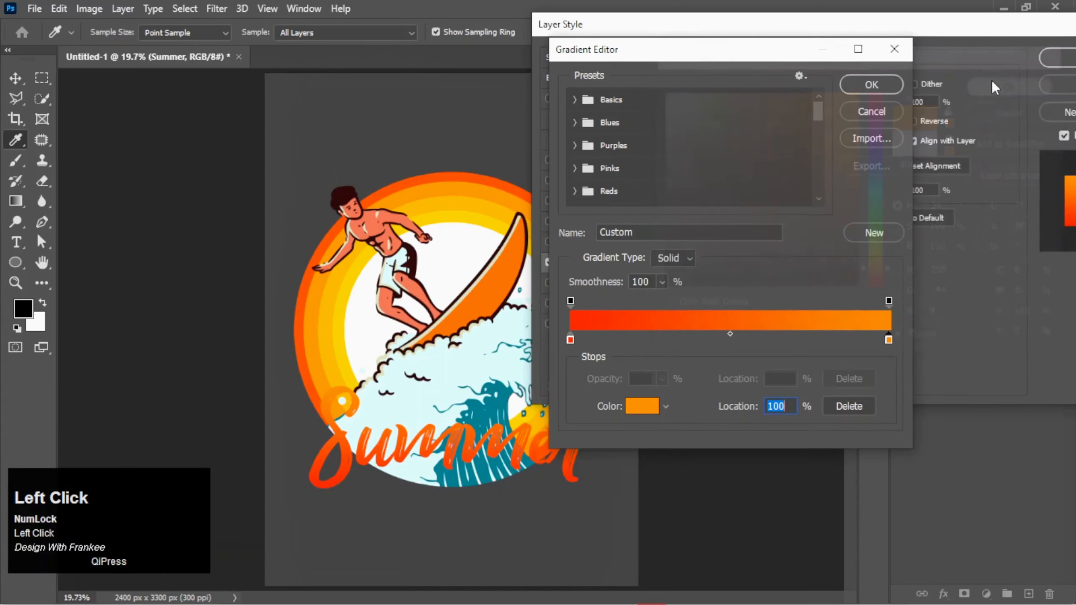
left_click(866, 87)
Reverse the Summer gradient overlay and set its scale to 61%.
left_click(913, 121)
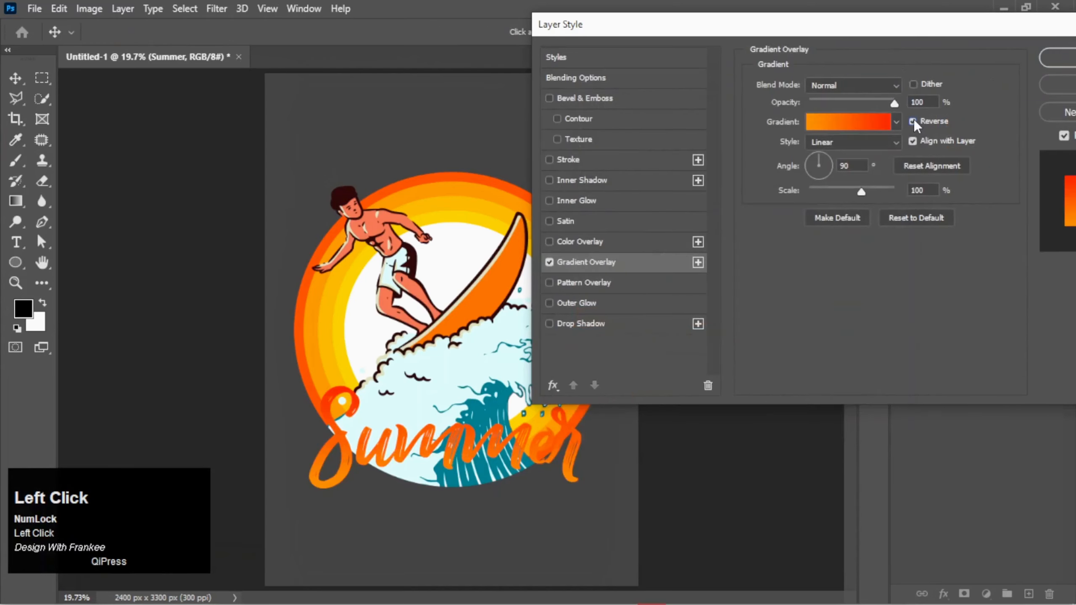
left_click_drag(861, 191, 836, 193)
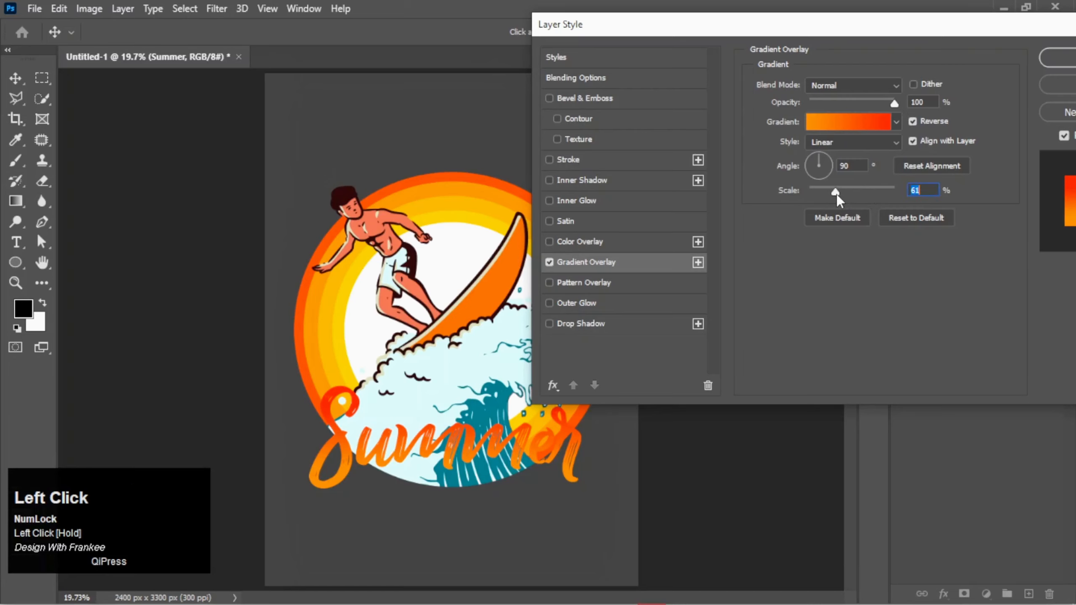
left_click_drag(873, 34, 822, 32)
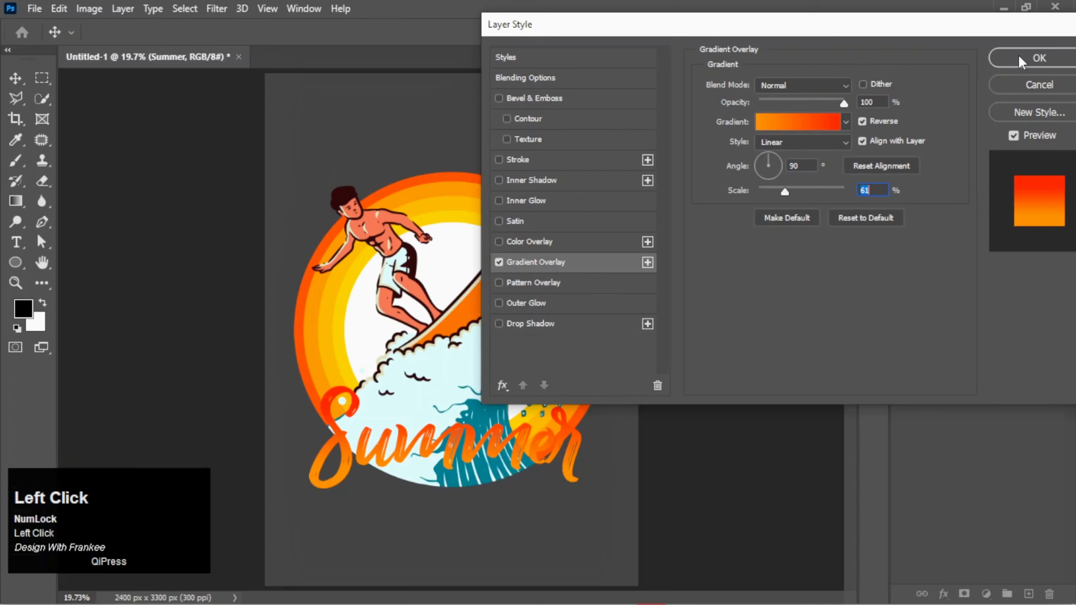
Add a black 000000 outside stroke of 10 px to the Summer text and apply the layer style.
left_click(525, 163)
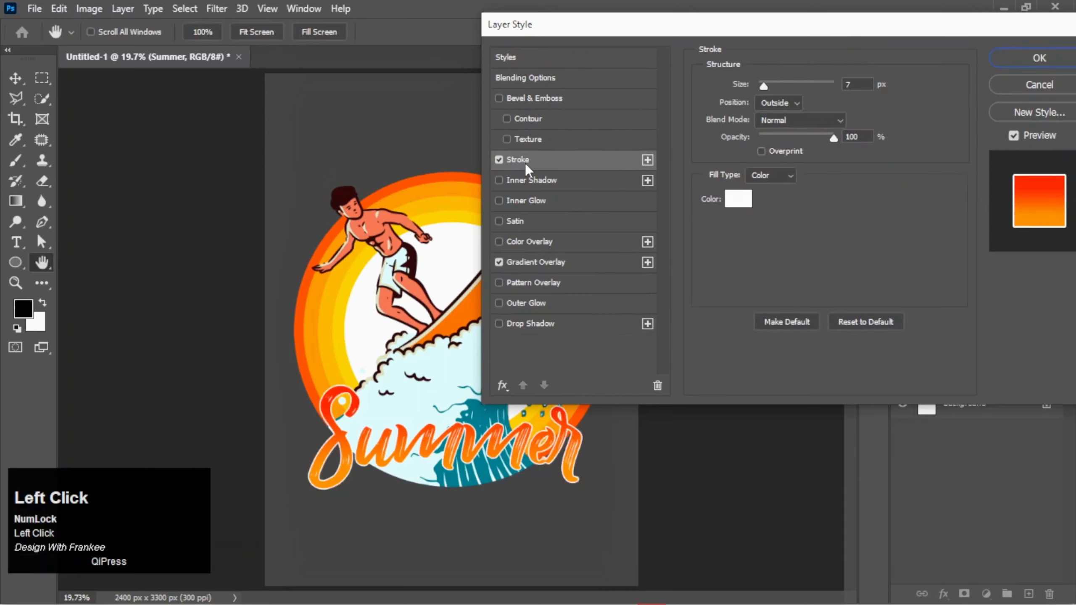
left_click(739, 198)
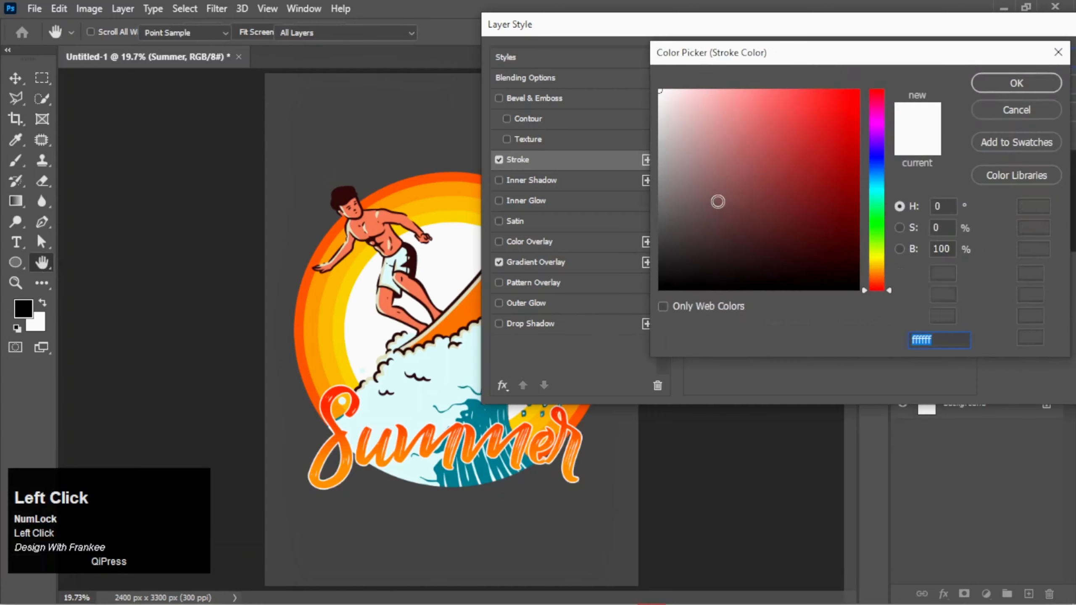
left_click_drag(718, 202, 634, 321)
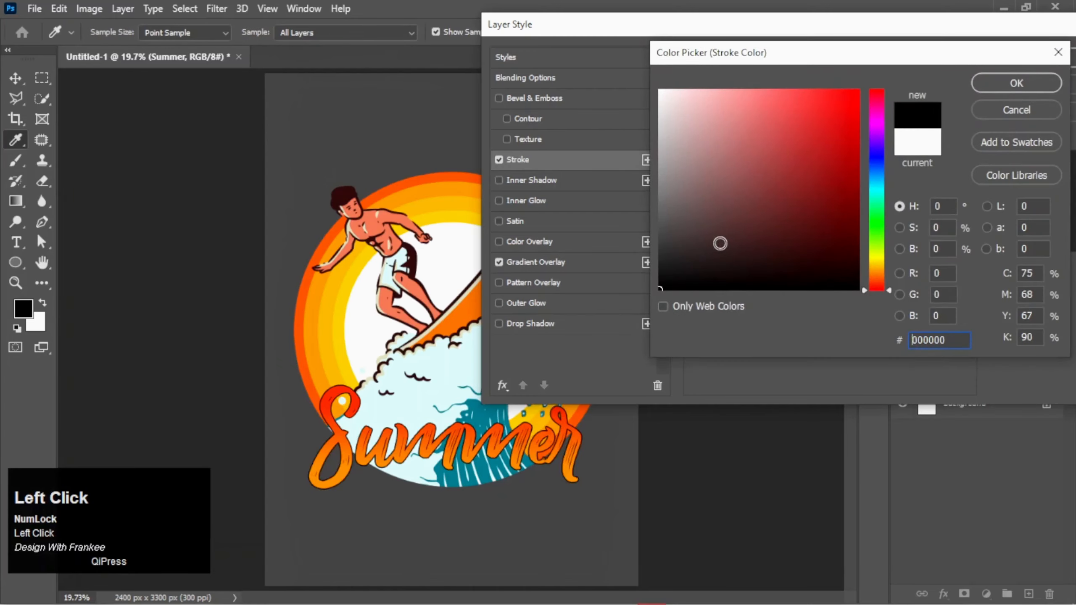
left_click(1004, 84)
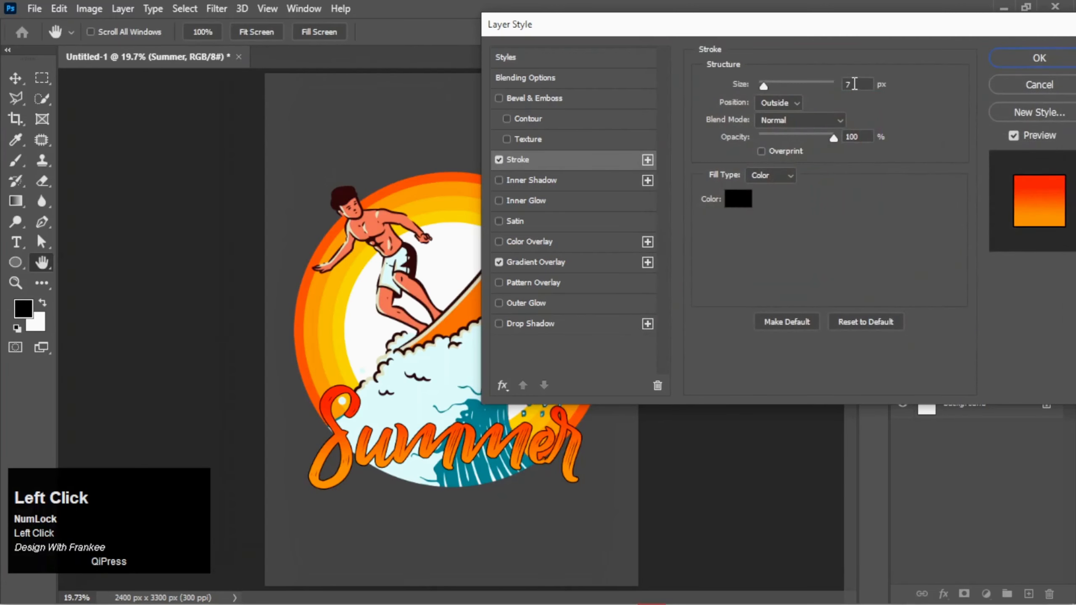
left_click_drag(855, 84, 839, 89)
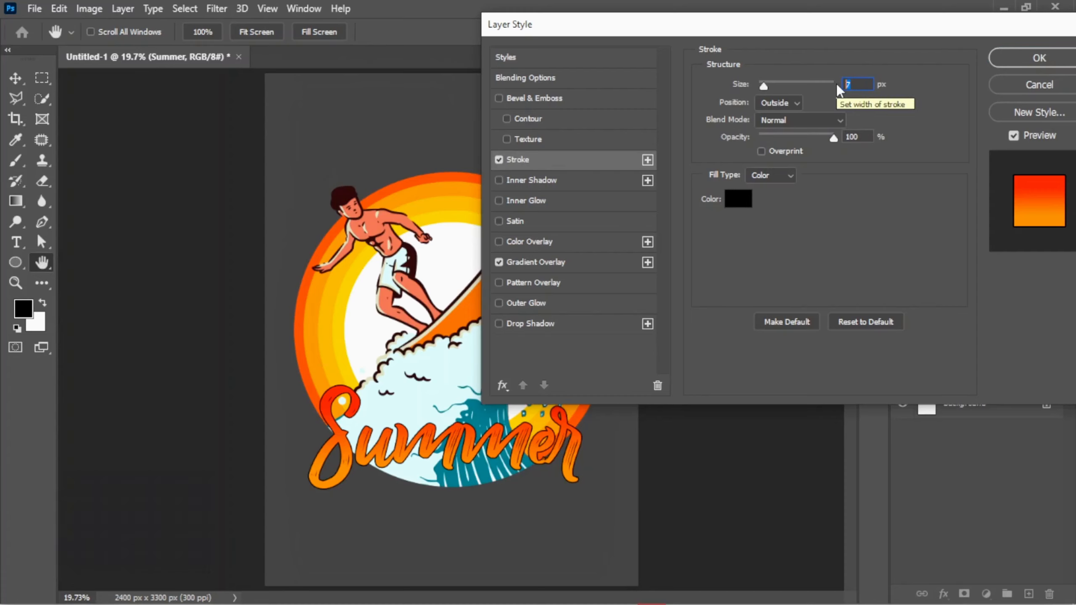
type("10")
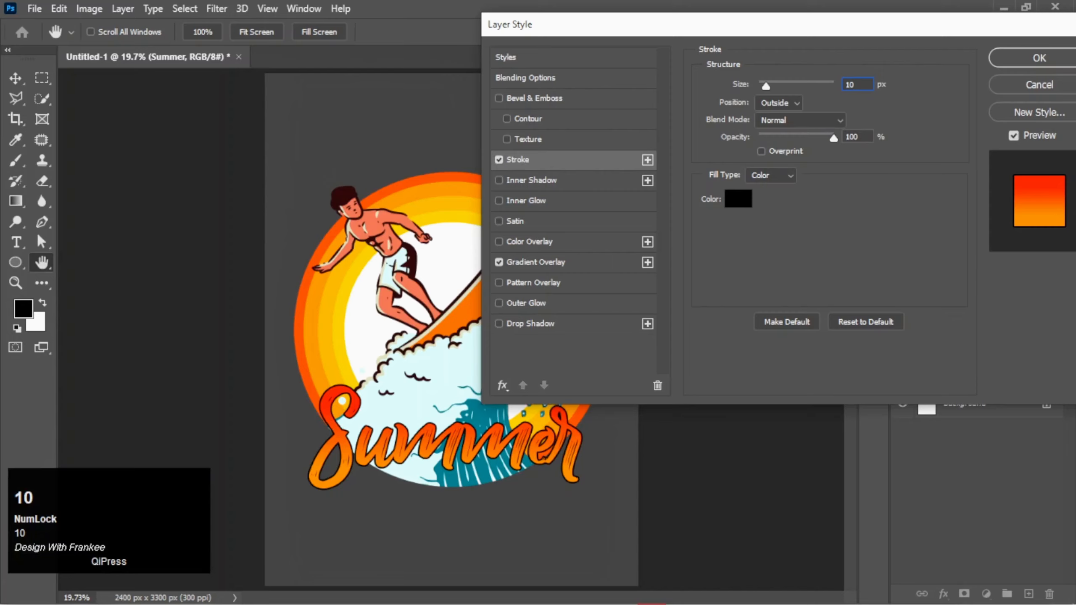
left_click_drag(737, 37, 711, 42)
left_click(1014, 63)
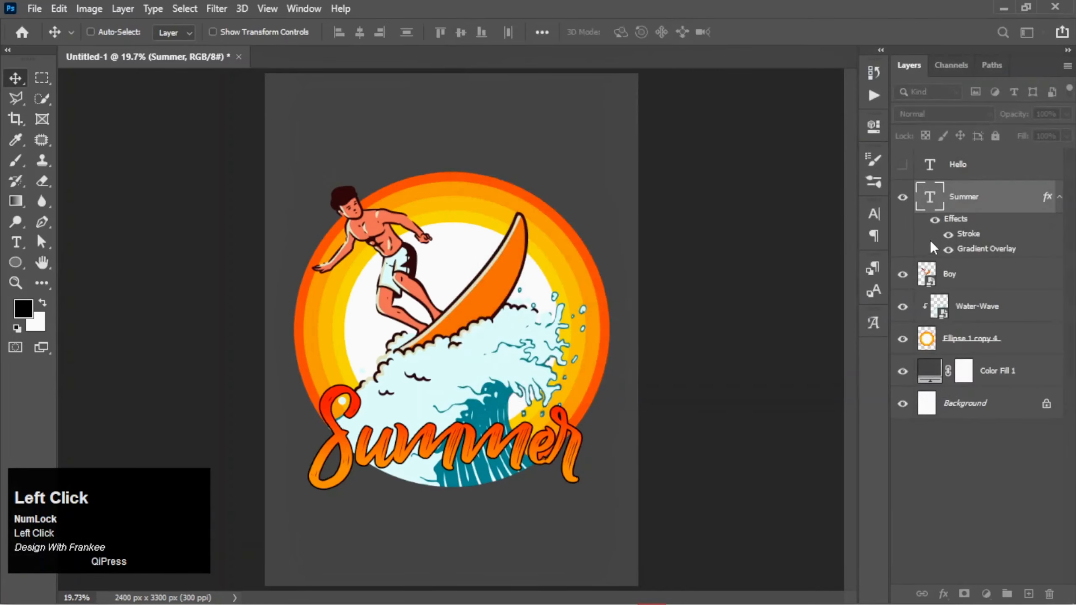
left_click(904, 198)
left_click(904, 197)
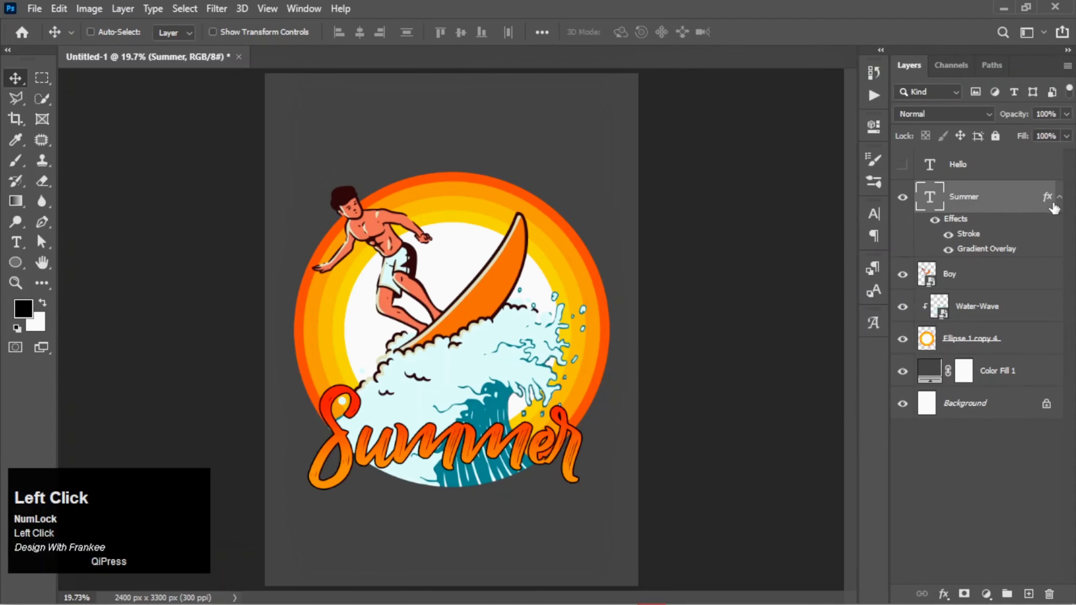
Show the Hello layer, copy the Summer layer's effects onto it and collapse the effects lists of both layers.
left_click(903, 165)
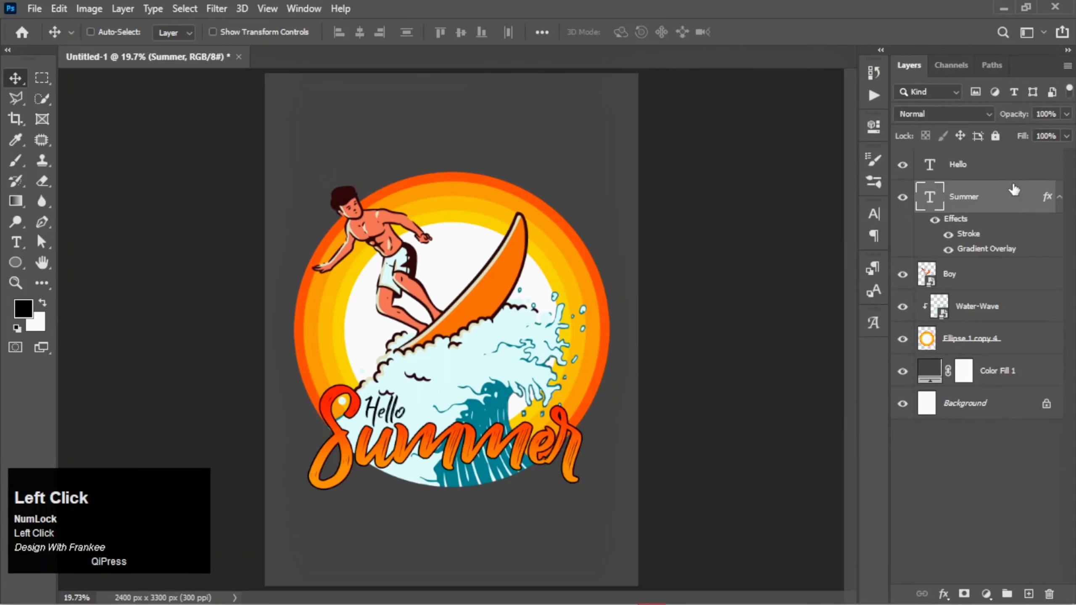
left_click_drag(1048, 199, 1040, 171)
left_click(1061, 165)
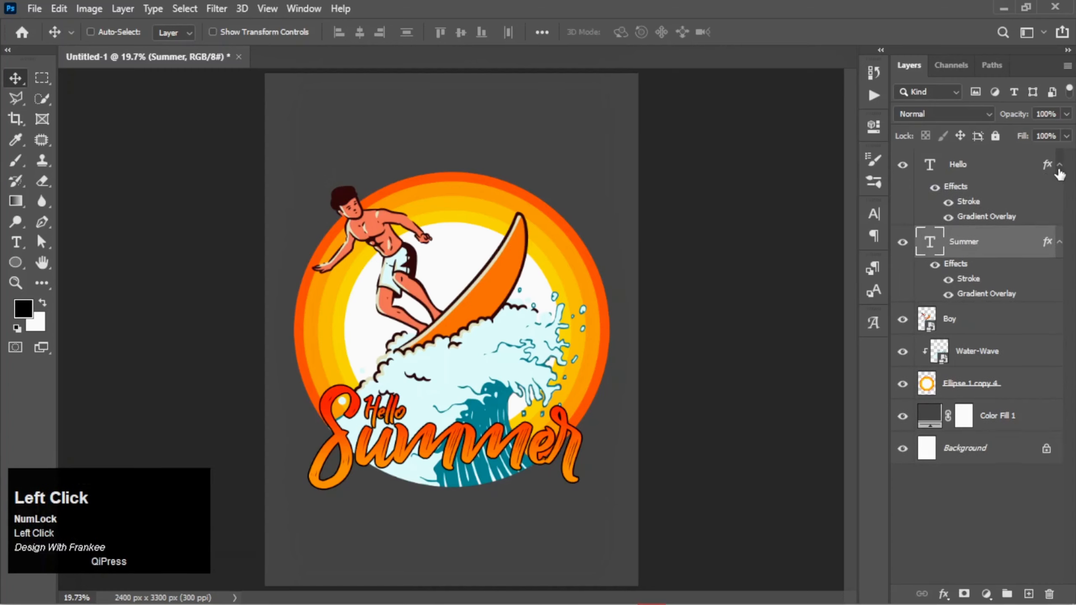
left_click(1060, 197)
Nudge the "Hello" text slightly up beside the S and deselect its layer.
left_click(999, 172)
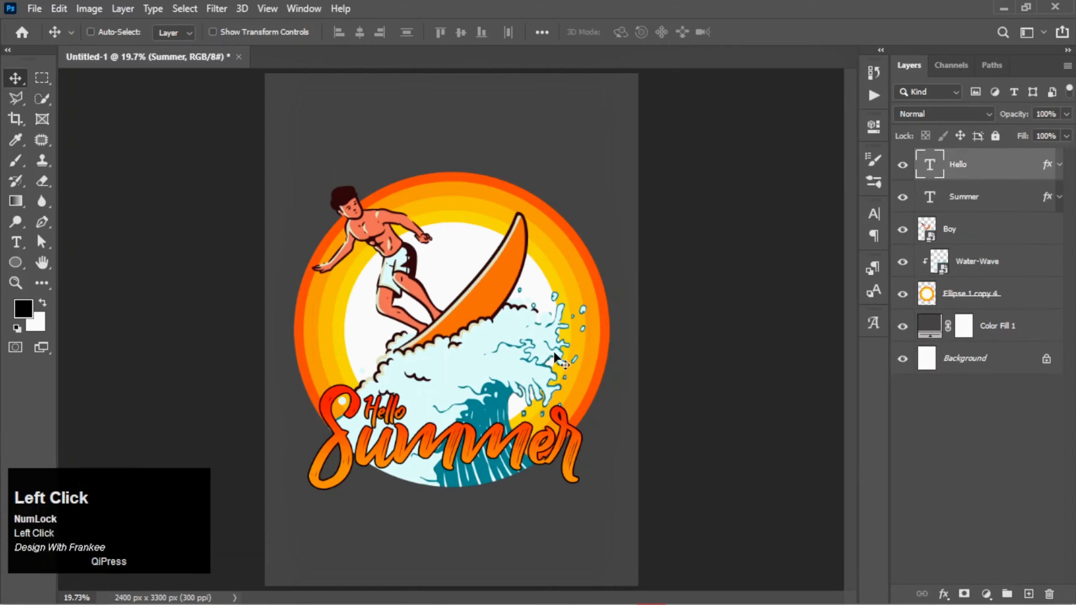
left_click_drag(386, 405, 388, 409)
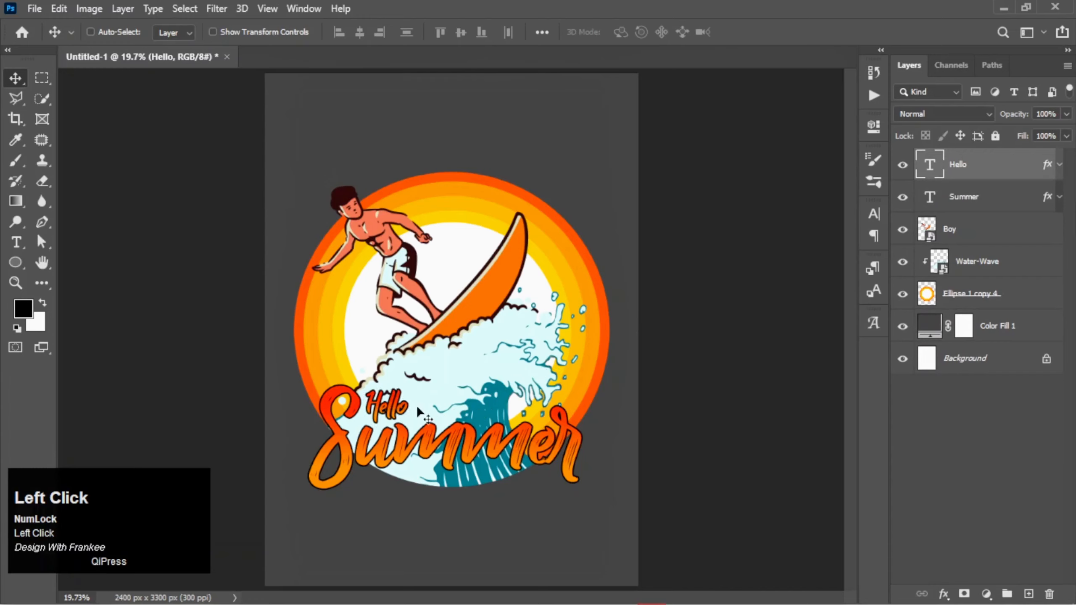
left_click(932, 465)
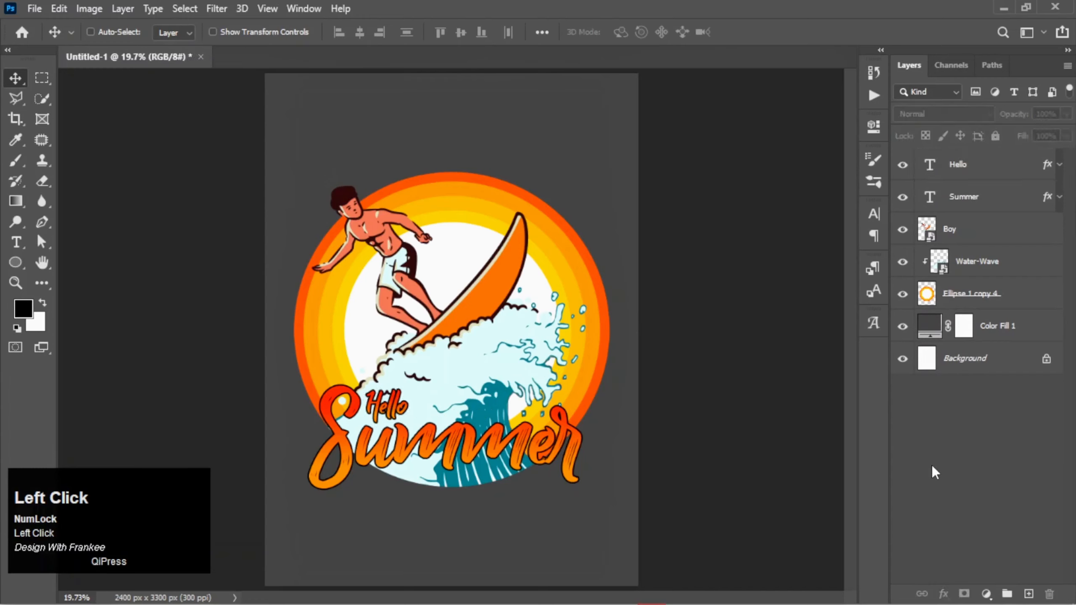
Move the "Hello" text above the end of "Summer" at about X 1648, Y 2145 px and enlarge it to about 115%.
left_click(957, 165)
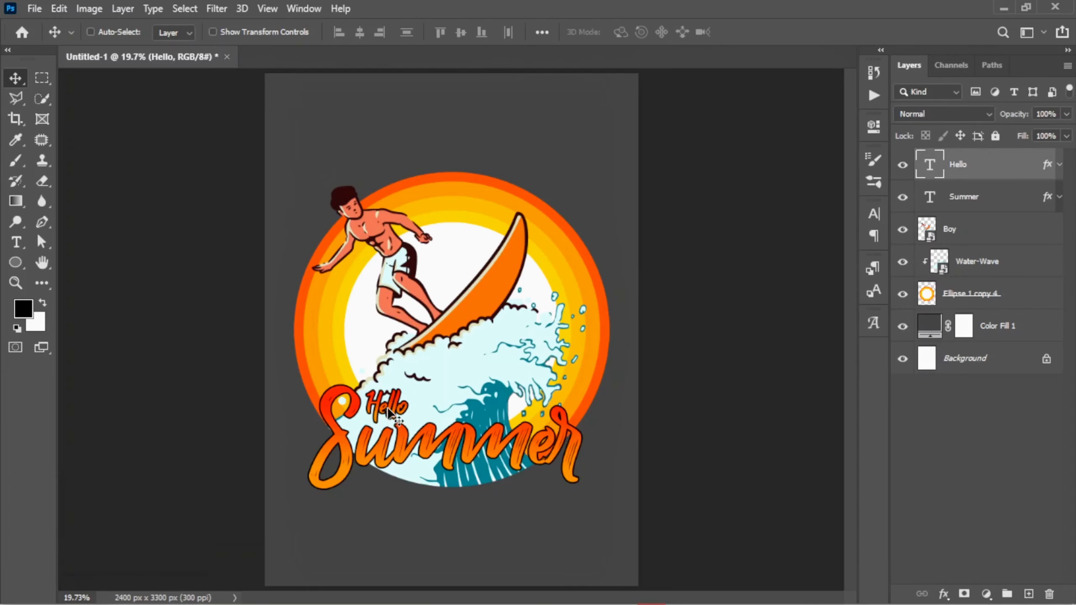
left_click_drag(392, 410, 561, 407)
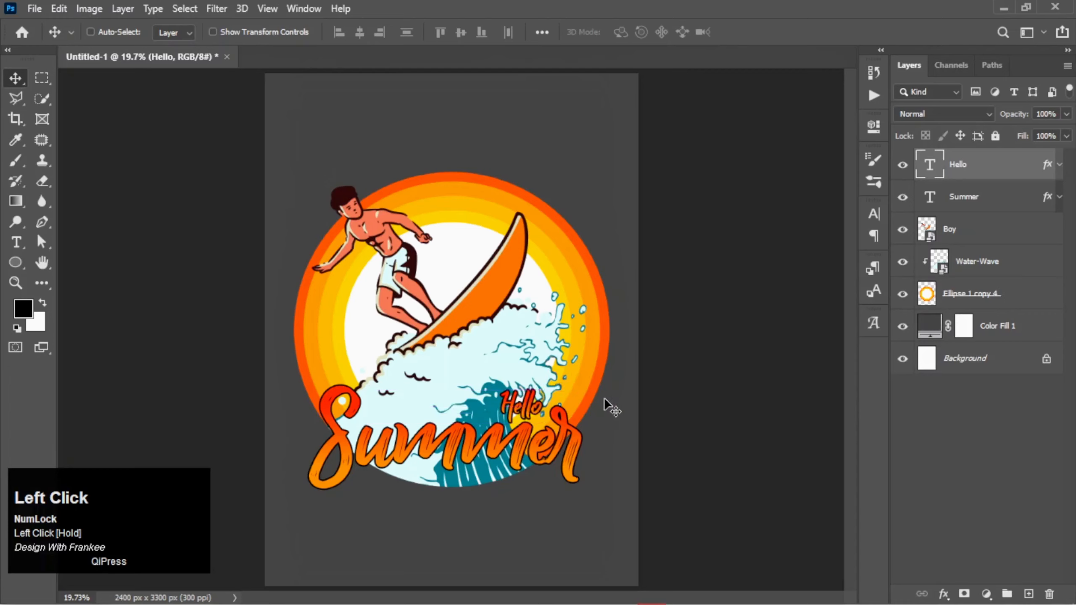
key("ctrl+t")
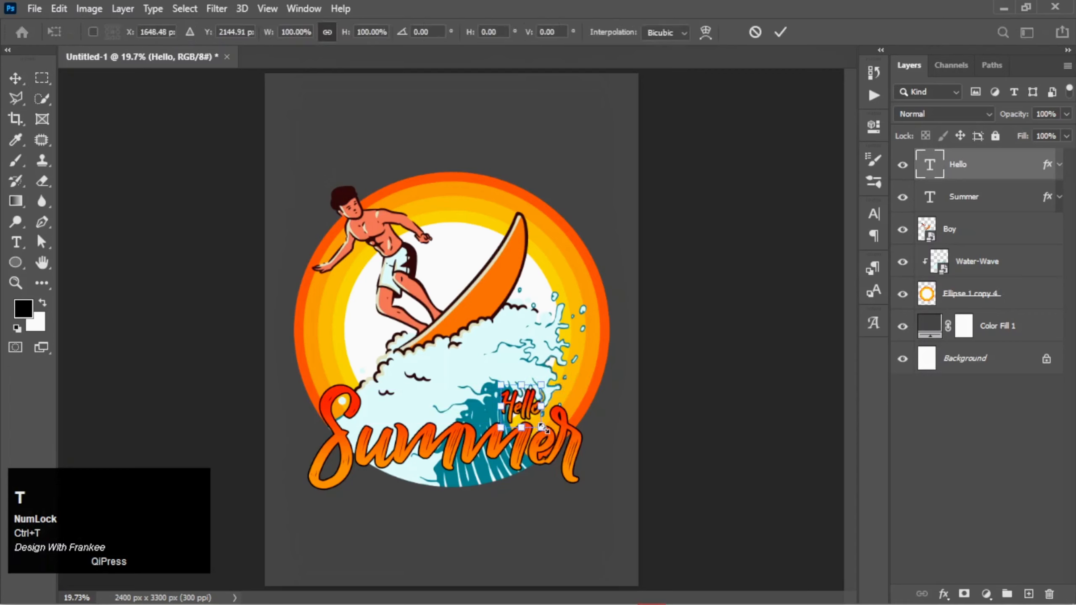
left_click_drag(542, 425, 545, 430)
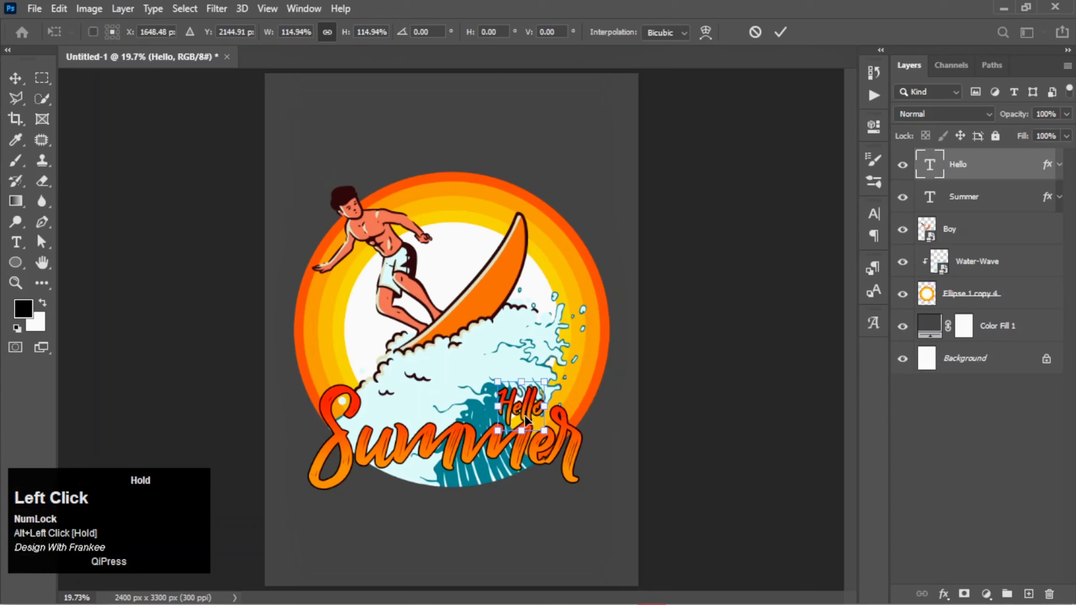
left_click_drag(517, 409, 516, 408)
double_click(516, 408)
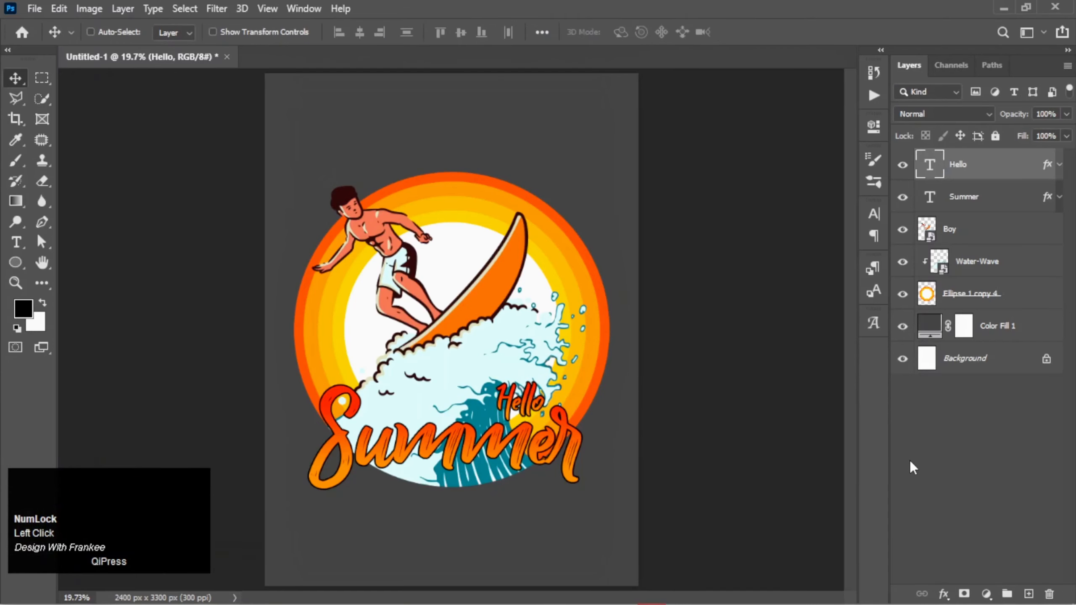
Move the enlarged "Hello" text back beside the top of the S and deselect its layer.
left_click_drag(525, 411, 394, 405)
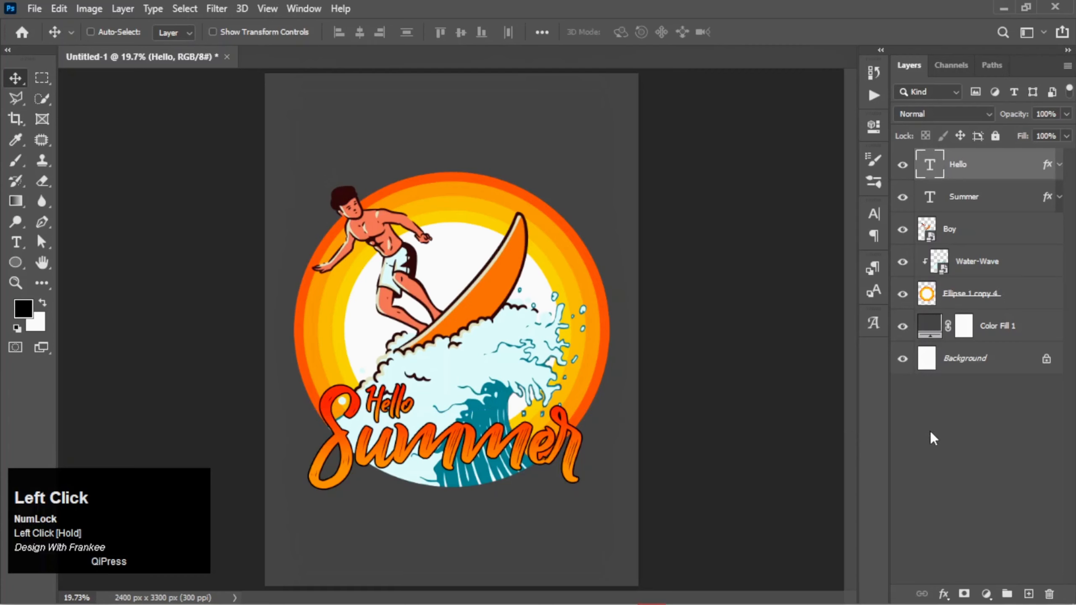
left_click(968, 452)
Load the pixels of the Summer text layer as a selection around its letters.
left_click(969, 212)
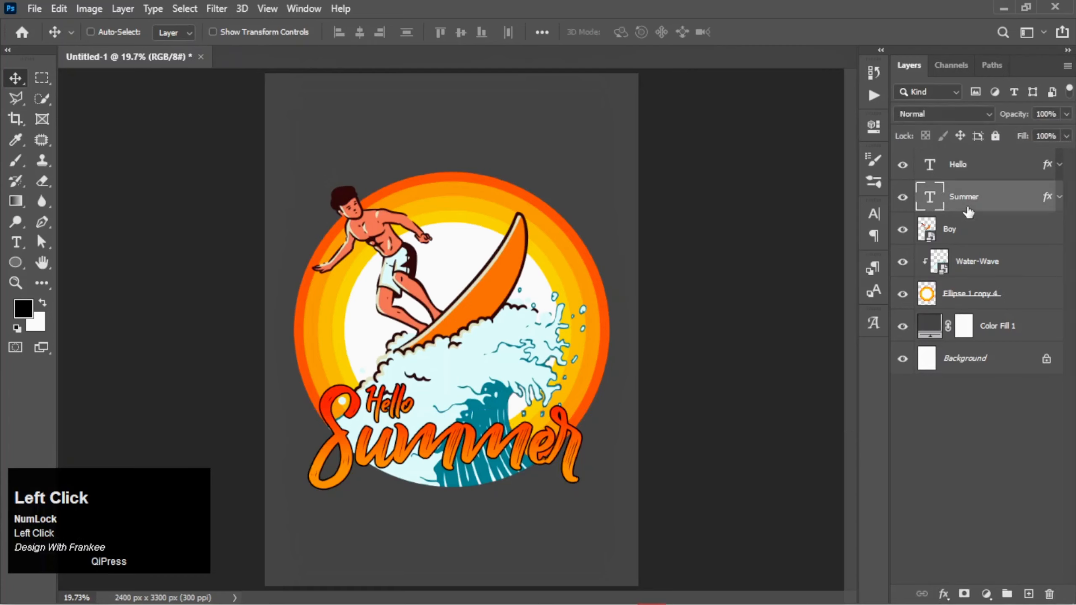
right_click(932, 203)
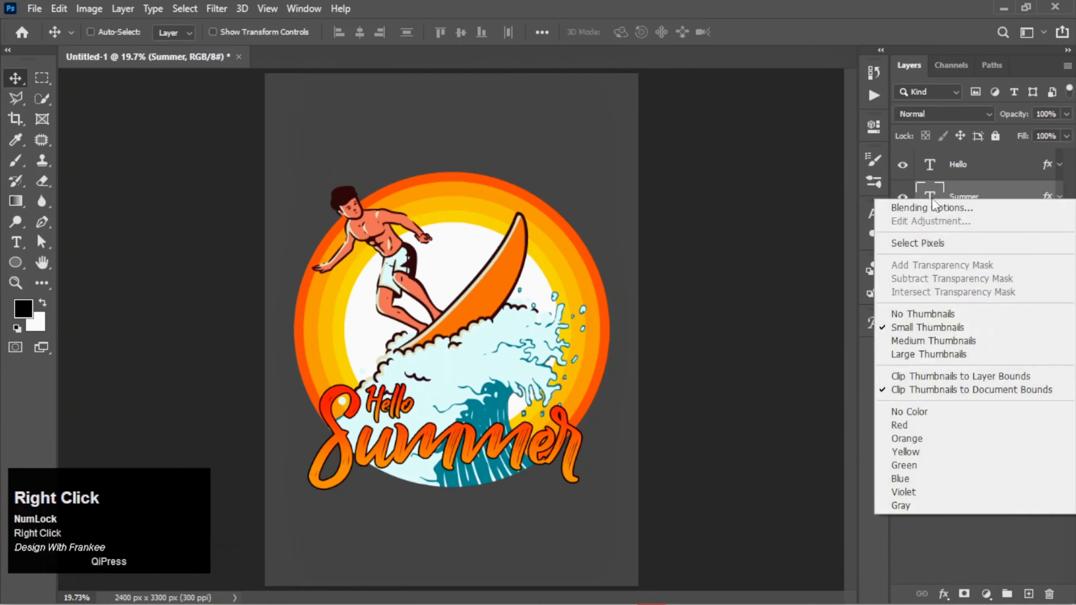
left_click(930, 243)
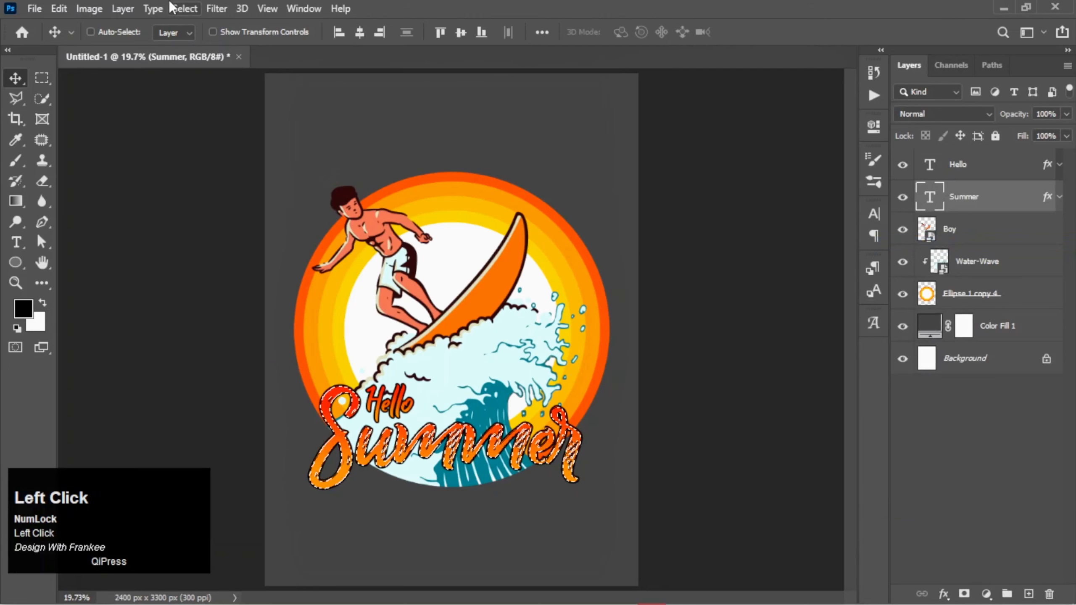
Expand the selection around the Summer lettering, delete that area from the Ellipse 1 copy 4 layer and clear the selection.
left_click(185, 9)
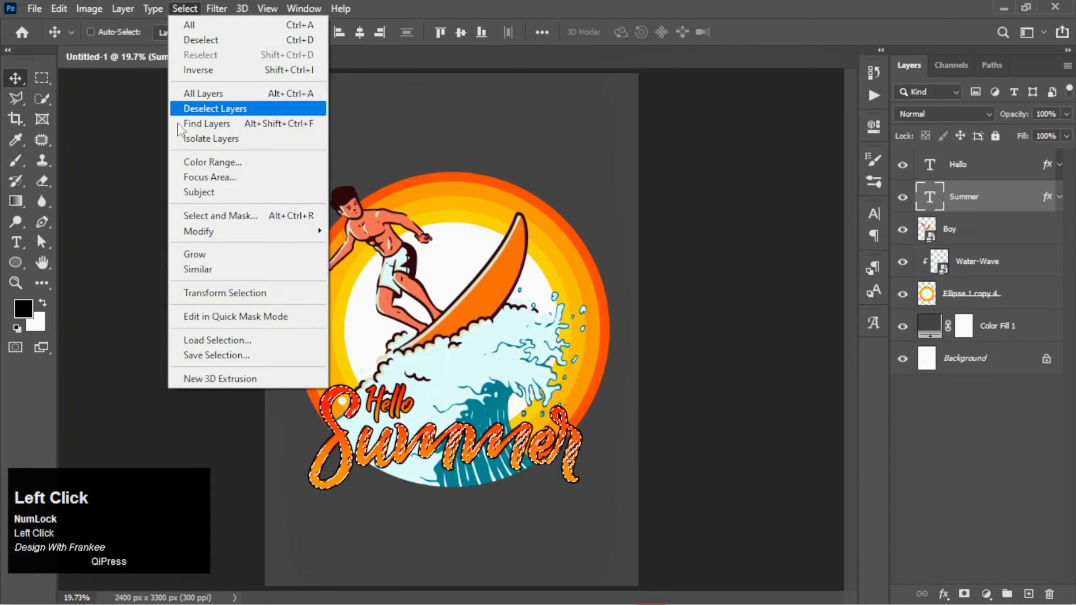
mouse_move(204, 237)
left_click(353, 260)
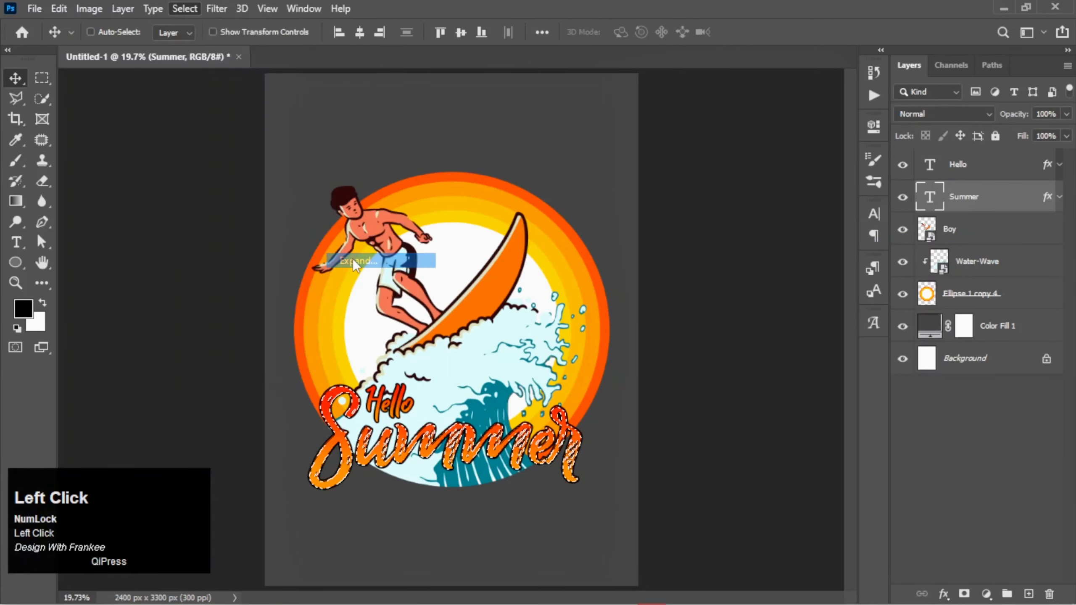
left_click(644, 192)
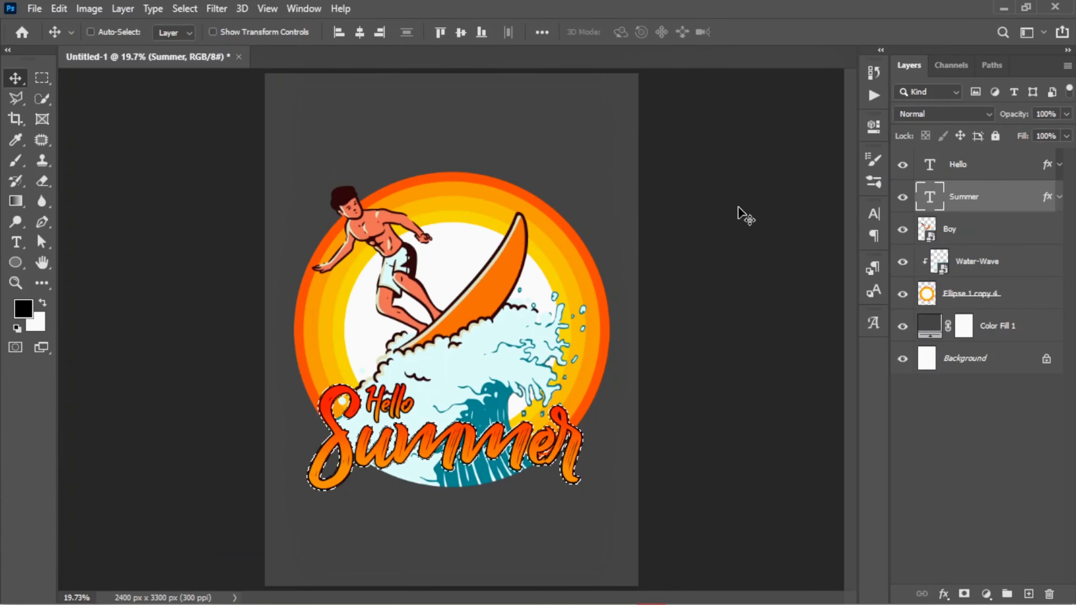
left_click(974, 293)
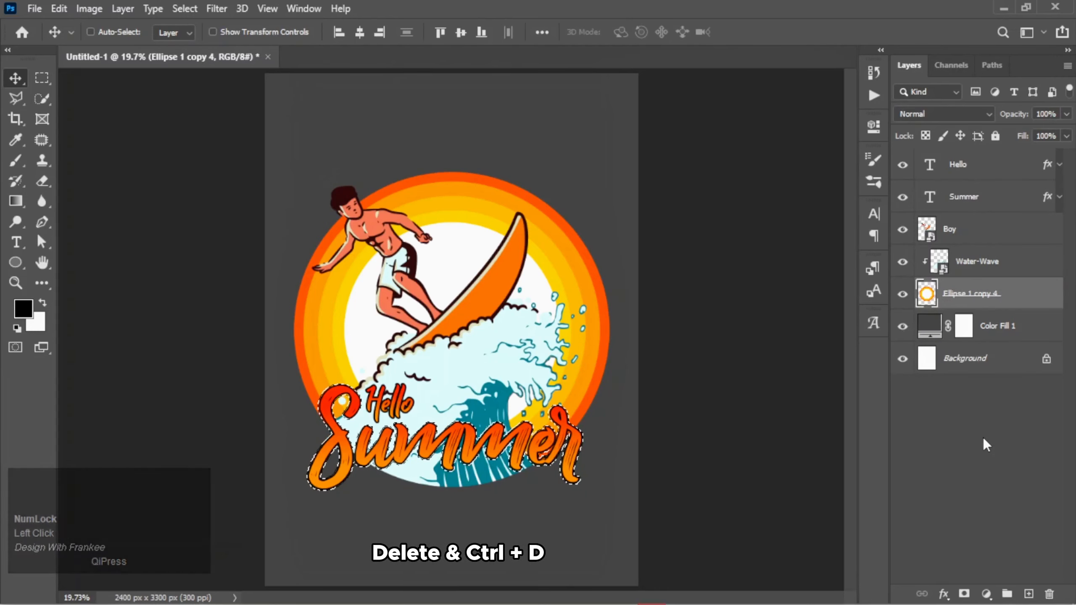
key("ctrl+d")
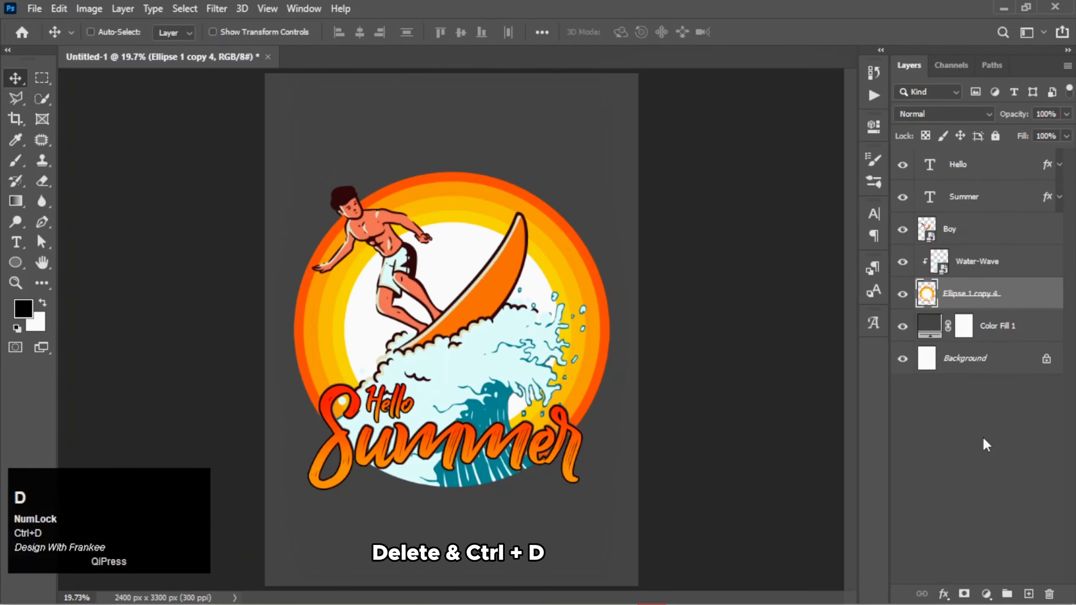
Change the Color Fill 1 background to black (000000) and deselect its layer.
left_click(928, 325)
double_click(928, 325)
left_click_drag(697, 265, 658, 307)
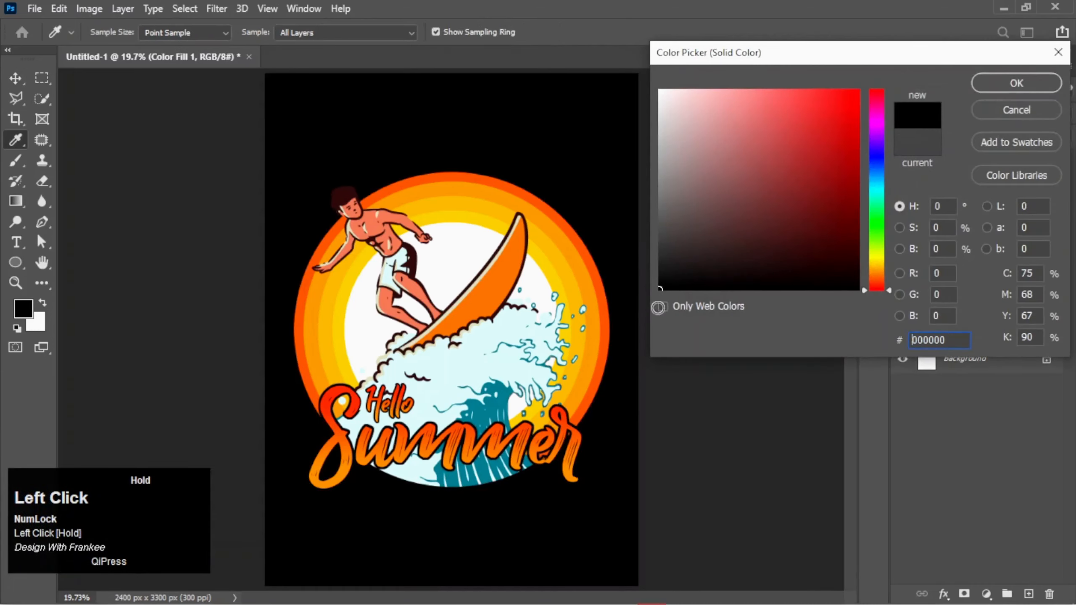
left_click(986, 89)
left_click(961, 427)
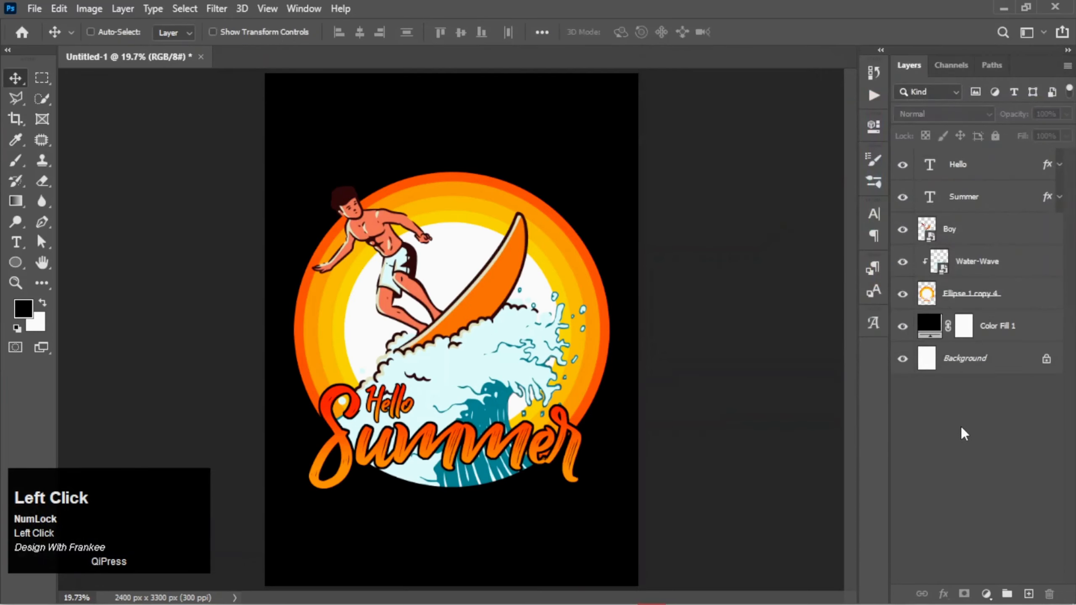